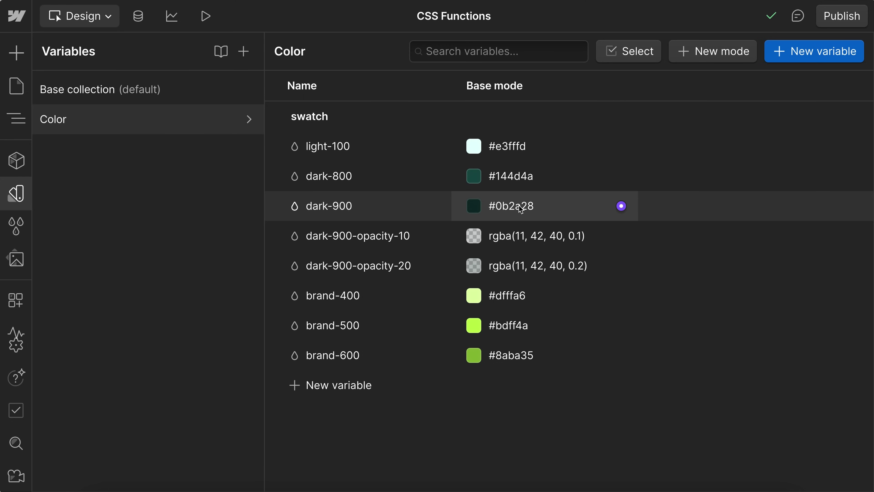
# Step: Inspect the colour settings of dark-900-opacity-10, dark-900-opacity-20 and dark-900, trying hue changes
pyautogui.click(474, 237)
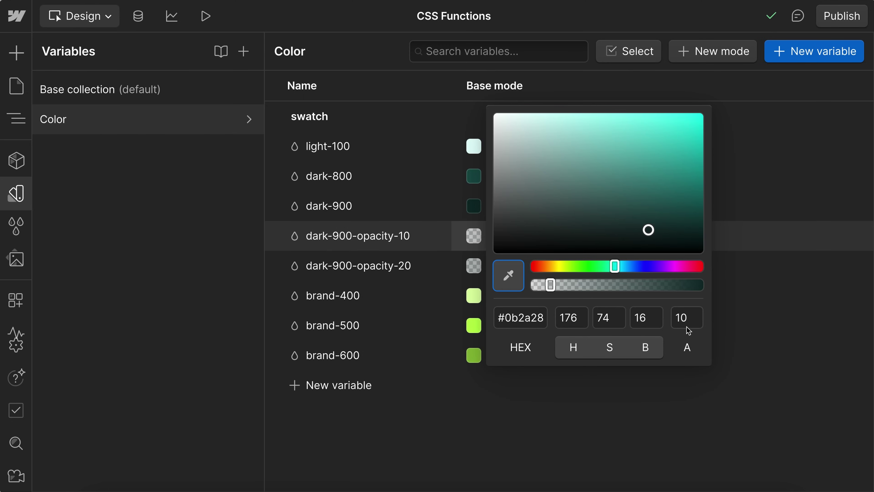
pyautogui.click(743, 313)
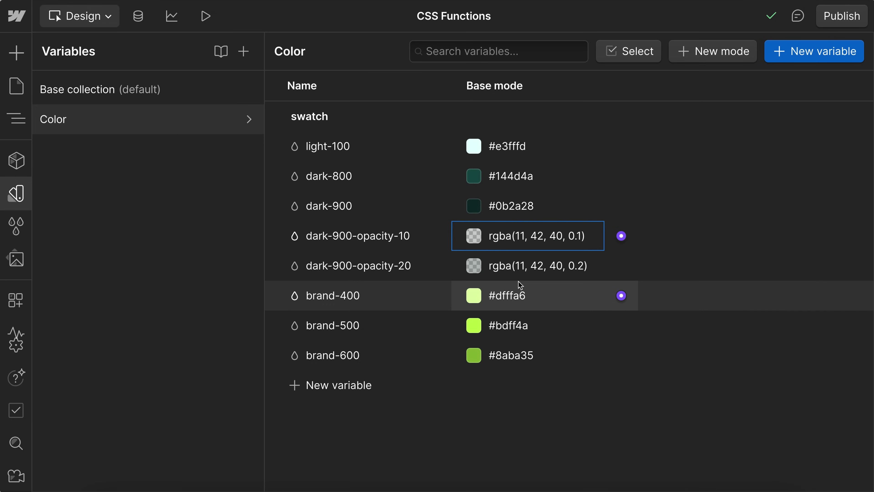
pyautogui.click(473, 266)
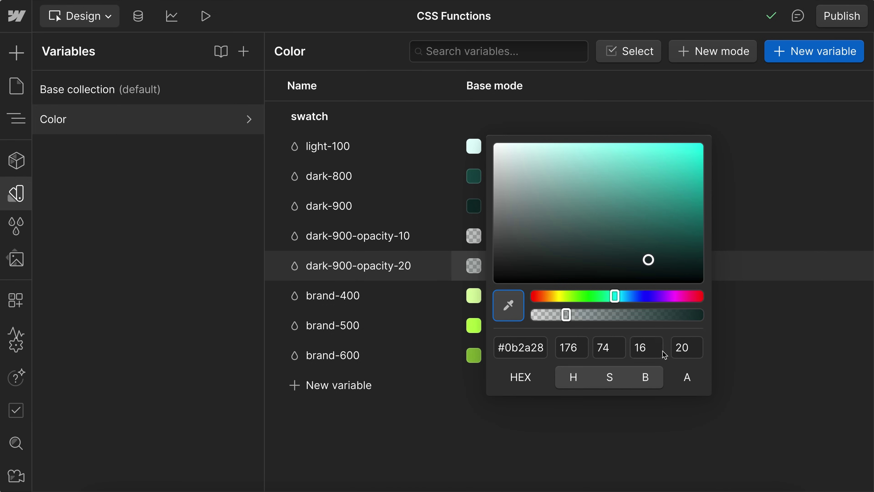
pyautogui.click(754, 282)
pyautogui.click(473, 206)
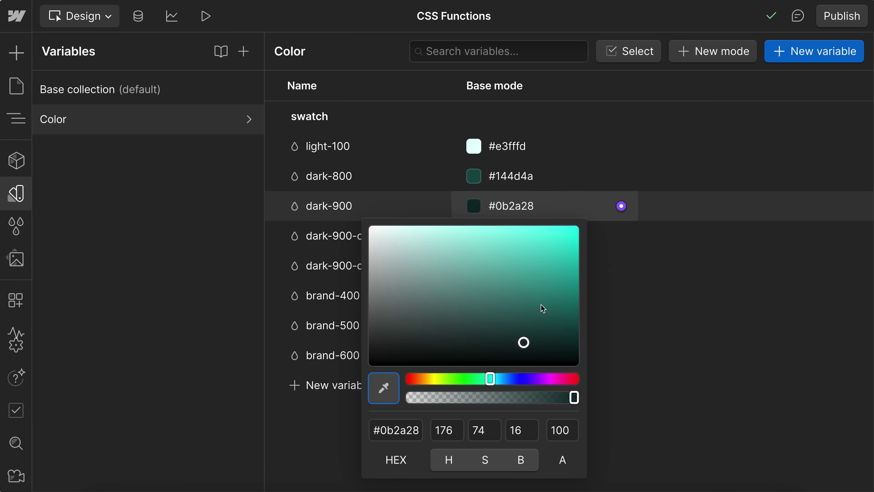
pyautogui.click(525, 379)
pyautogui.click(721, 251)
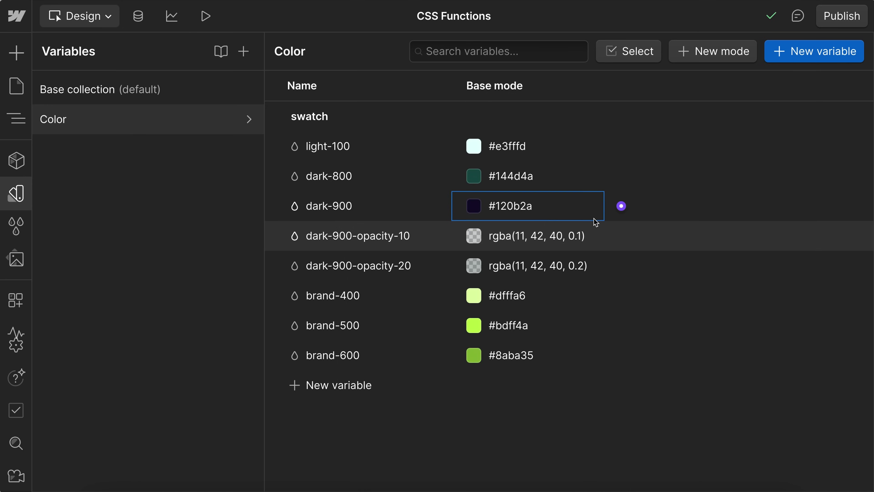
pyautogui.click(473, 236)
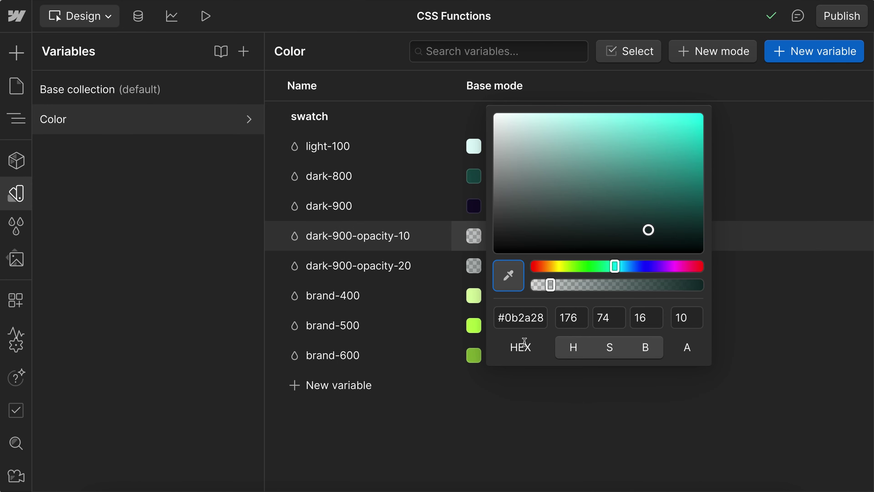
pyautogui.click(652, 268)
pyautogui.click(791, 261)
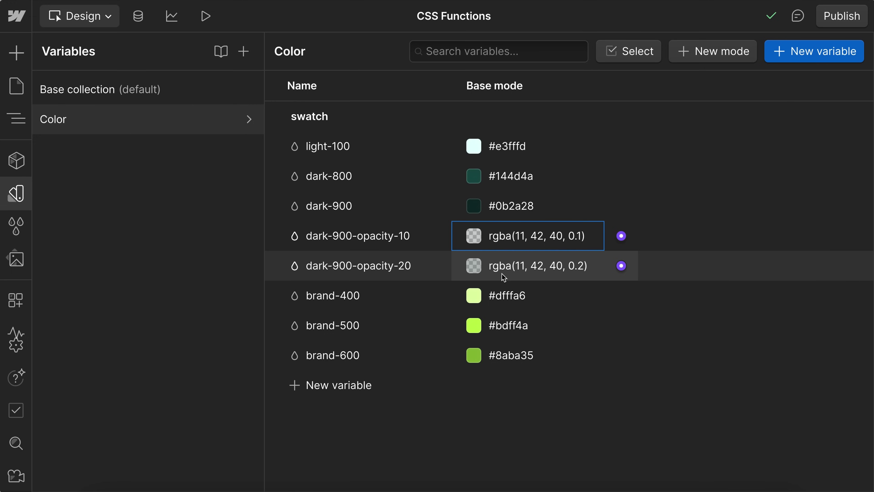
# Step: Replace dark-900-opacity-10's rgba value with a pasted color-mix() expression
pyautogui.click(519, 239)
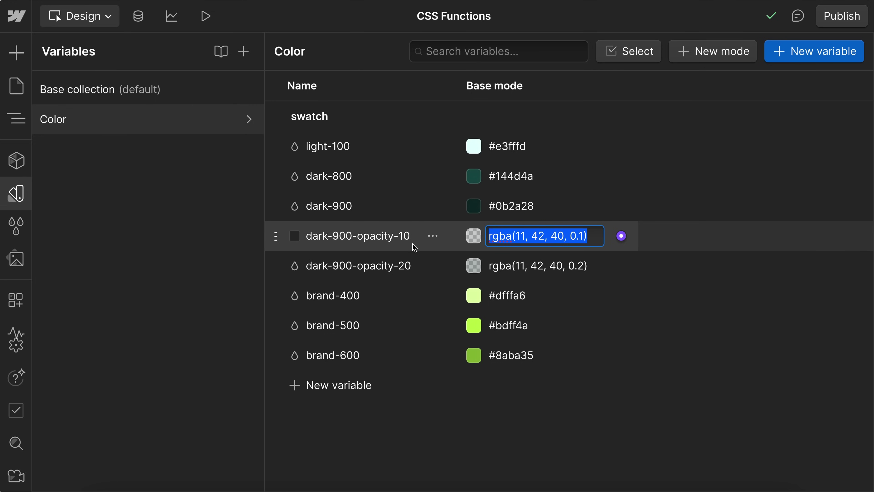
pyautogui.press('Tab')
pyautogui.press('Return')
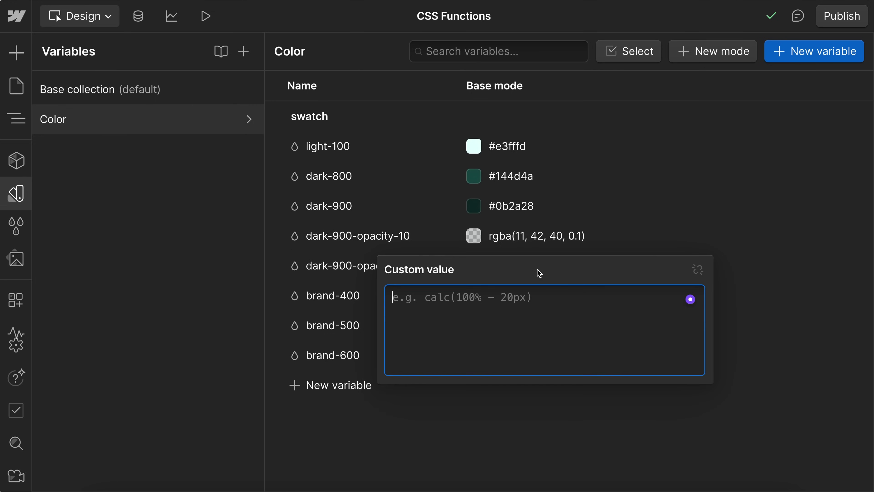
pyautogui.press('Escape')
pyautogui.click(546, 235)
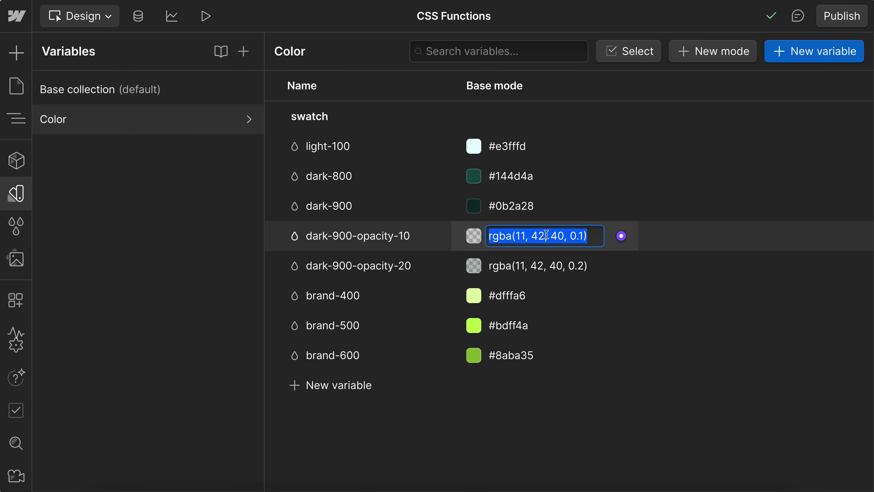
pyautogui.hotkey('ctrl', 'v')
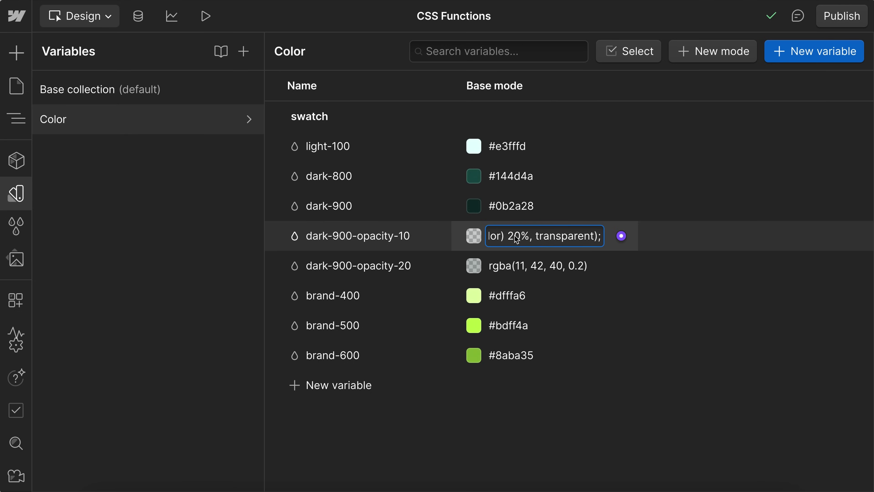
pyautogui.press('Return')
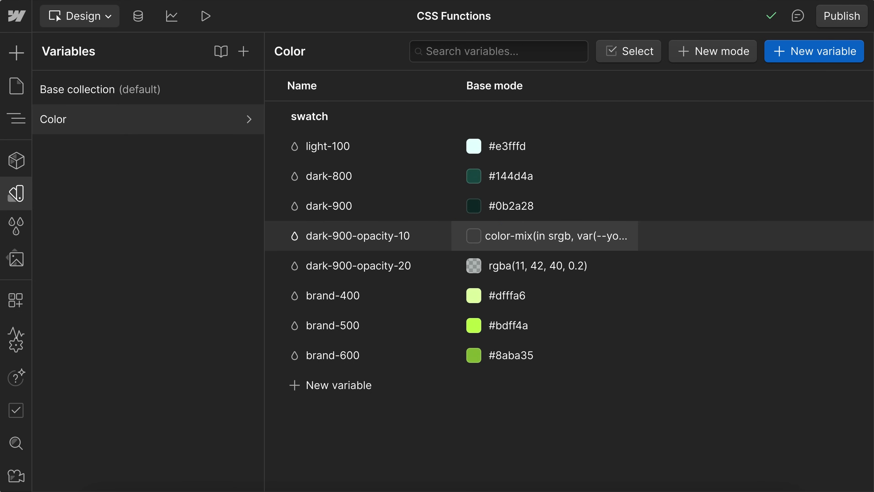
# Step: Swap the var(--your-color) placeholder for the dark-900 variable, giving color-mix(in srgb, dark-900 20%, transparent)
pyautogui.click(520, 242)
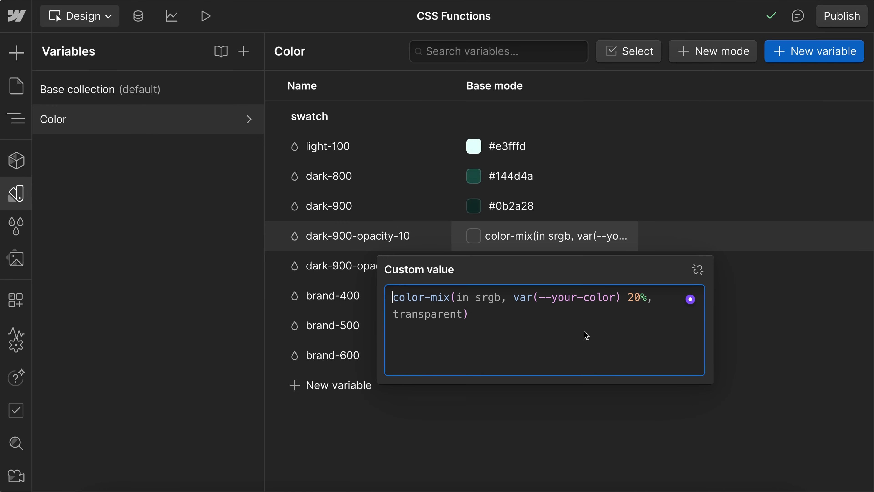
pyautogui.moveTo(623, 301); pyautogui.dragTo(513, 298)
pyautogui.write('dark')
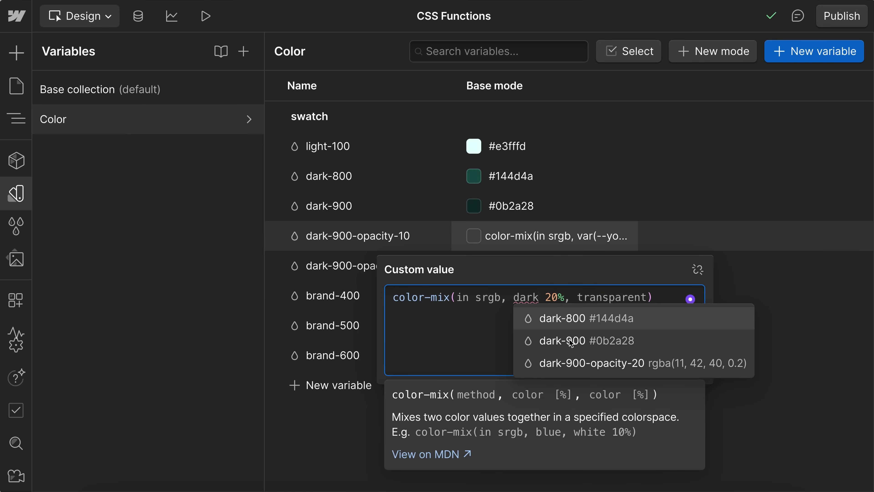
pyautogui.click(569, 341)
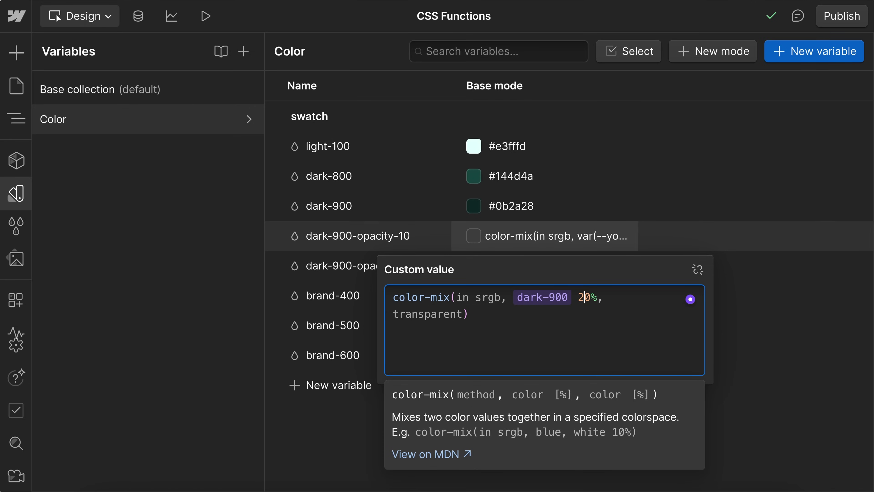
# Step: Apply the edited mix, then rename the dark-900 variable to dark-900-a
pyautogui.click(694, 207)
pyautogui.doubleClick(341, 206)
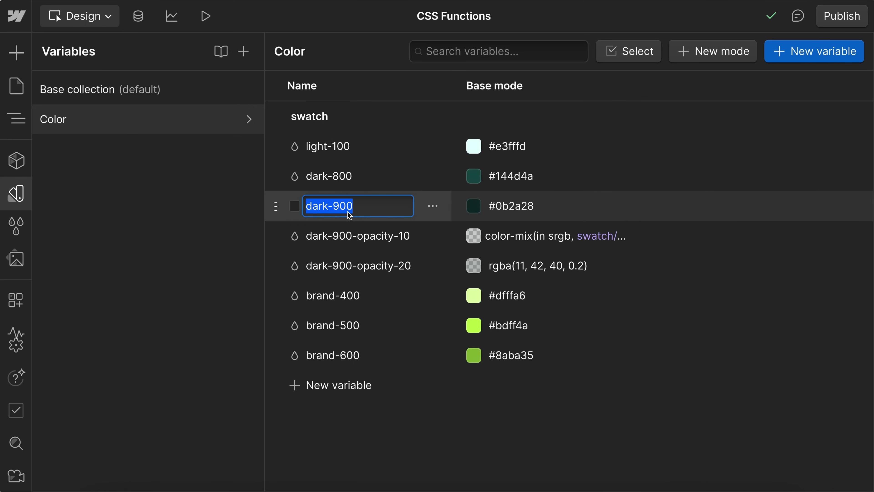
pyautogui.press('Right')
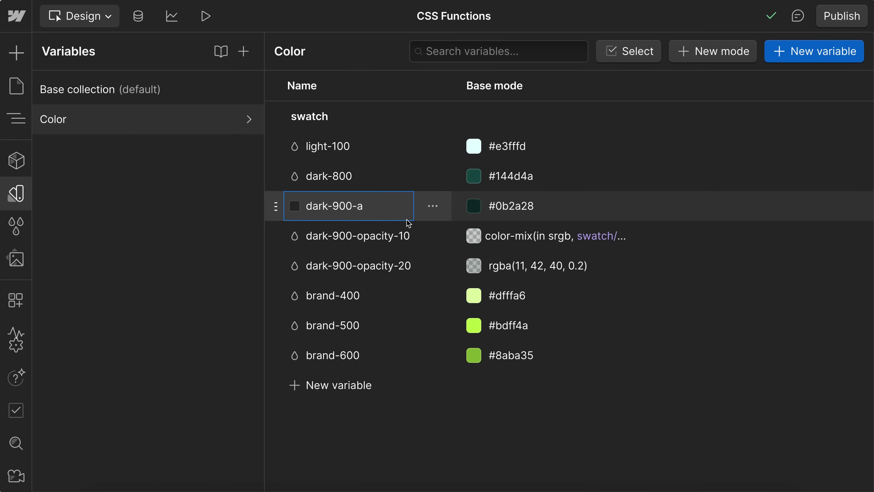
pyautogui.press('Return')
# Step: Select and copy dark-900-opacity-10's color-mix expression, which references dark-900-a at 10%
pyautogui.click(478, 239)
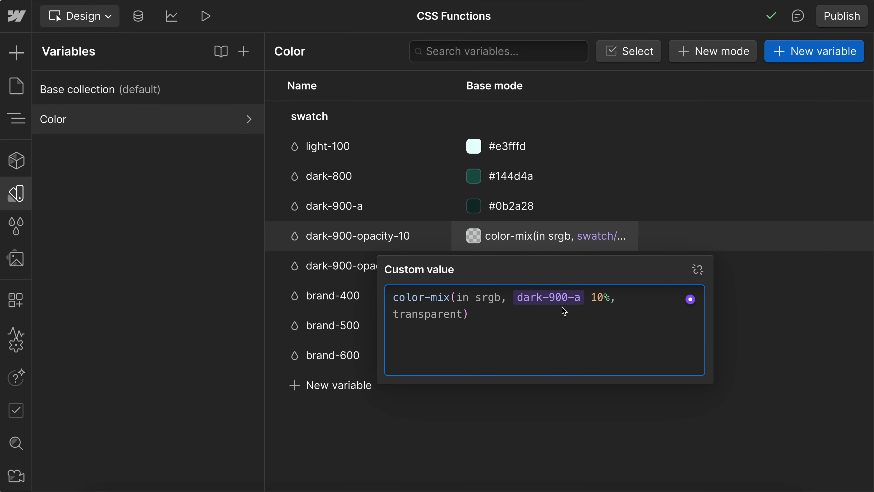
pyautogui.click(560, 322)
pyautogui.hotkey('ctrl', 'a')
pyautogui.hotkey('ctrl', 'c')
pyautogui.click(678, 201)
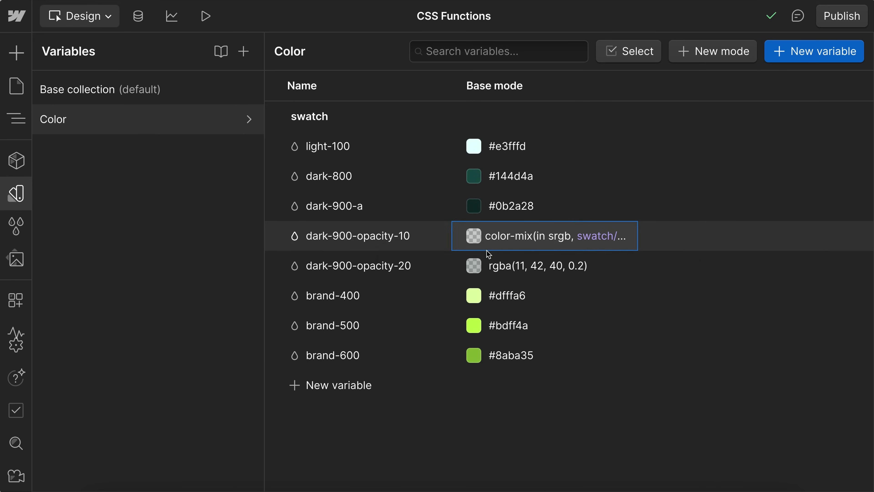
# Step: Start a color-mix for dark-900-opacity-20 and paste in the copied dark-900-a mix expression
pyautogui.click(474, 267)
pyautogui.click(462, 269)
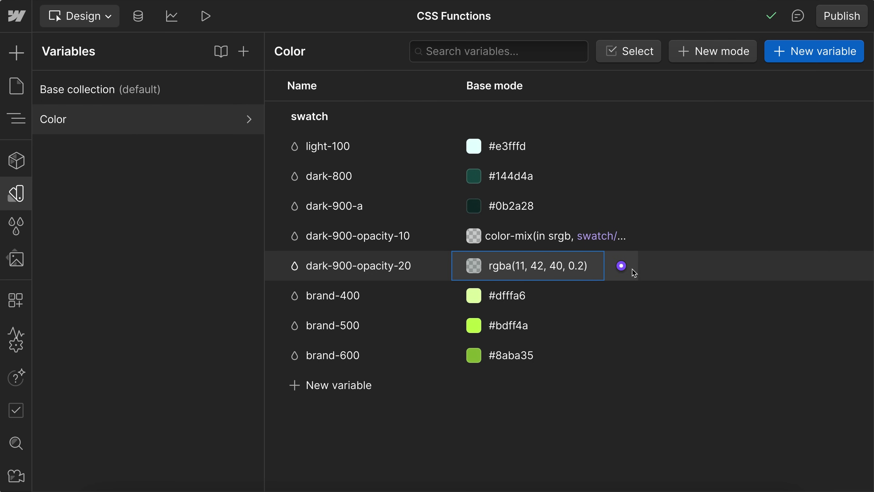
pyautogui.click(621, 265)
pyautogui.scroll(-4, 704, 367)
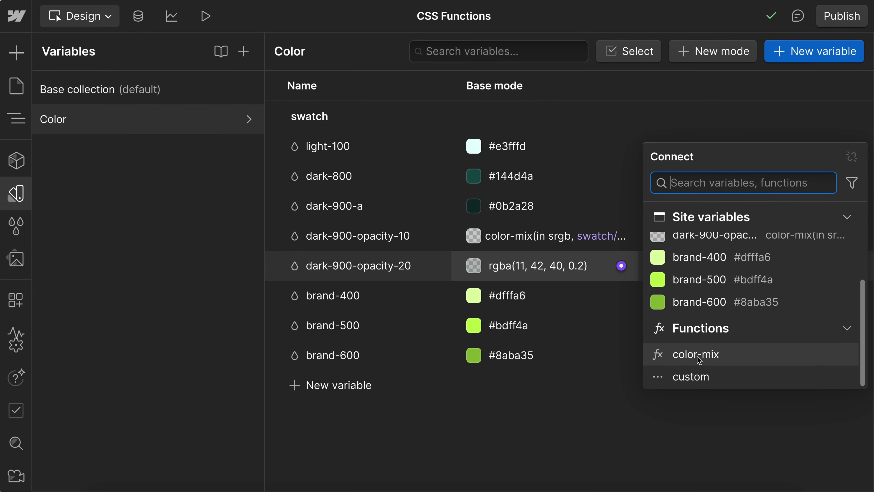
pyautogui.click(700, 359)
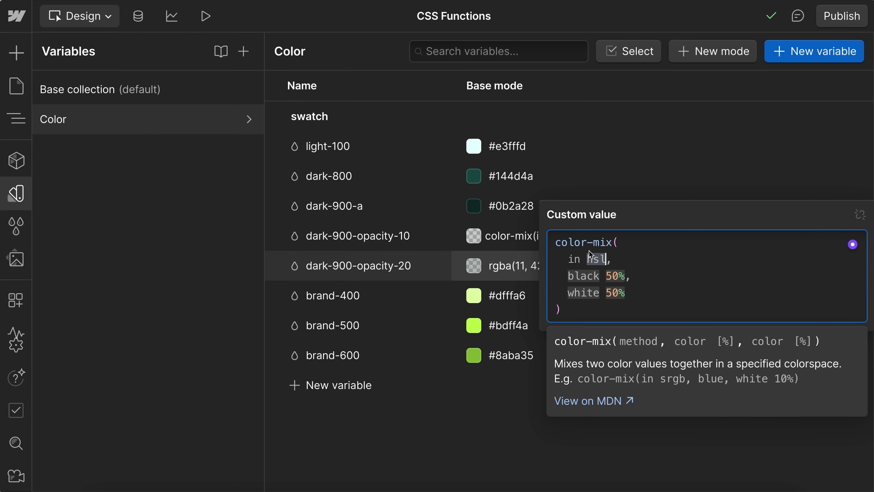
pyautogui.press('Tab')
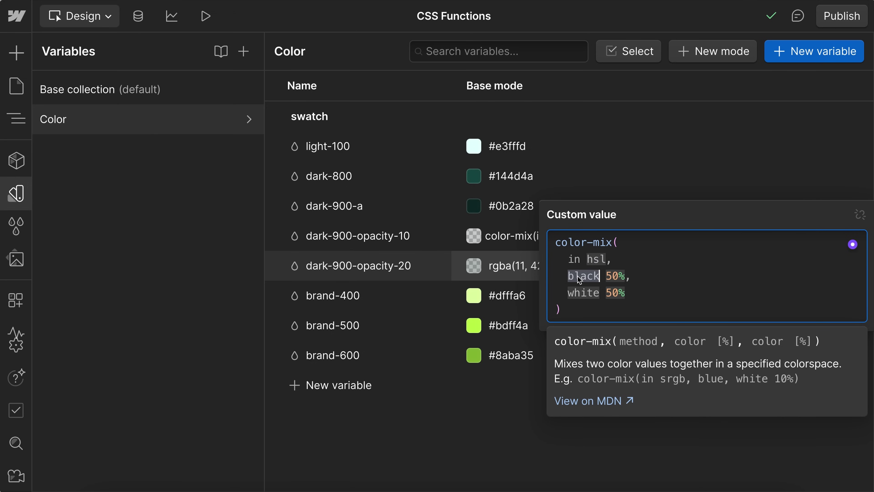
pyautogui.press('Tab')
pyautogui.press('Tab')
pyautogui.press('Tab')
pyautogui.press('Tab')
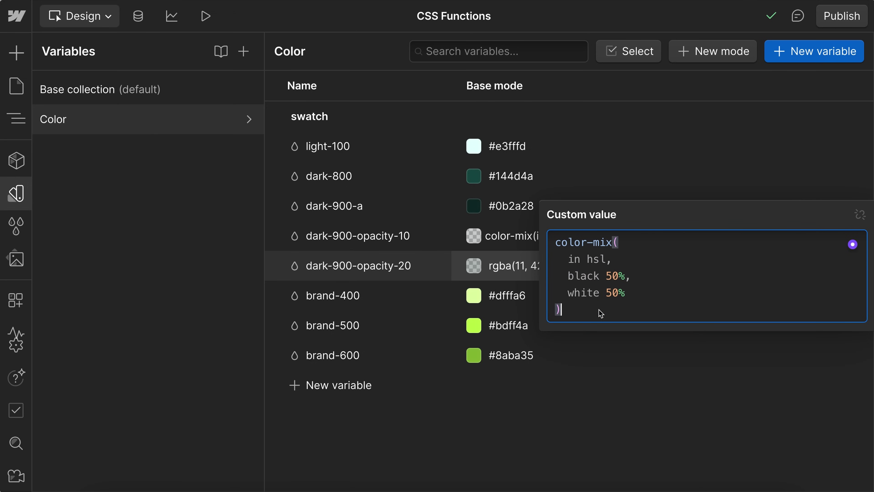
pyautogui.hotkey('ctrl', 'a')
pyautogui.hotkey('ctrl', 'v')
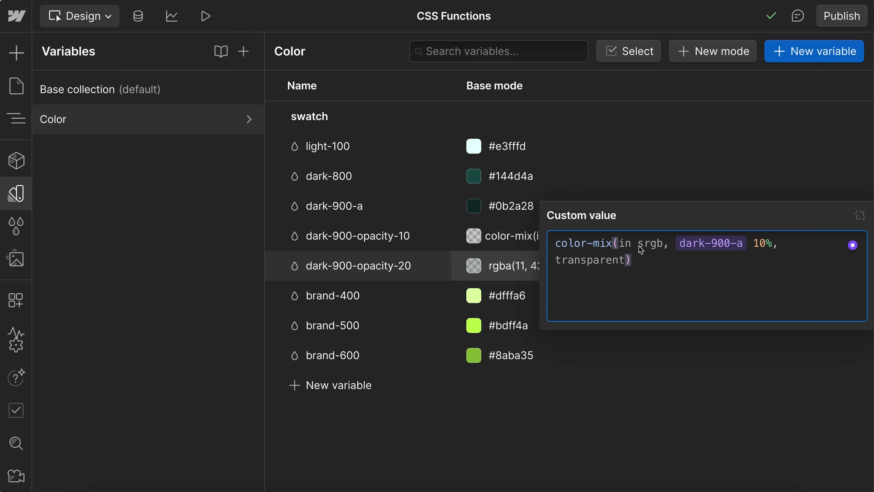
# Step: Change the mix amount from 10% to 20% and commit the value
pyautogui.click(759, 247)
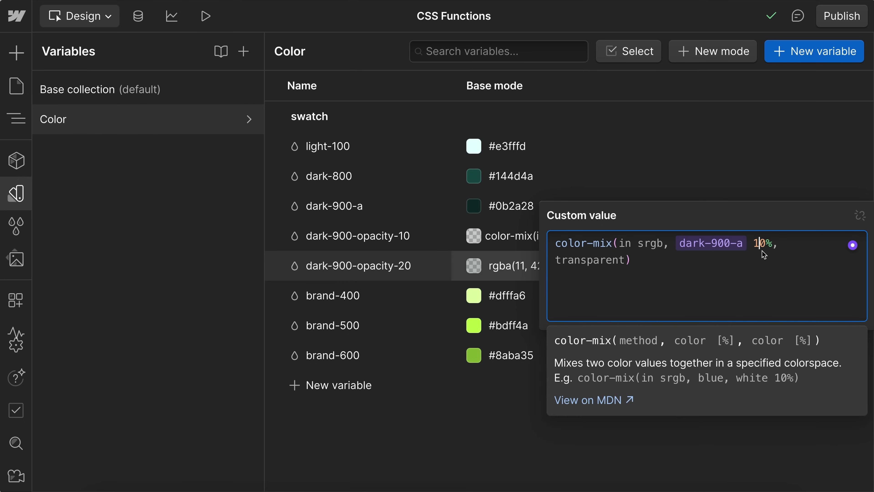
pyautogui.press('BackSpace')
pyautogui.write('2')
pyautogui.click(668, 267)
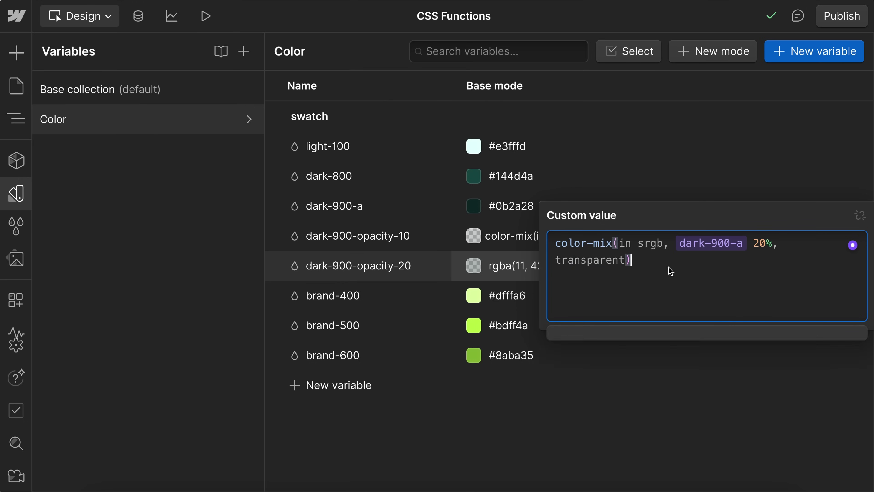
pyautogui.click(697, 175)
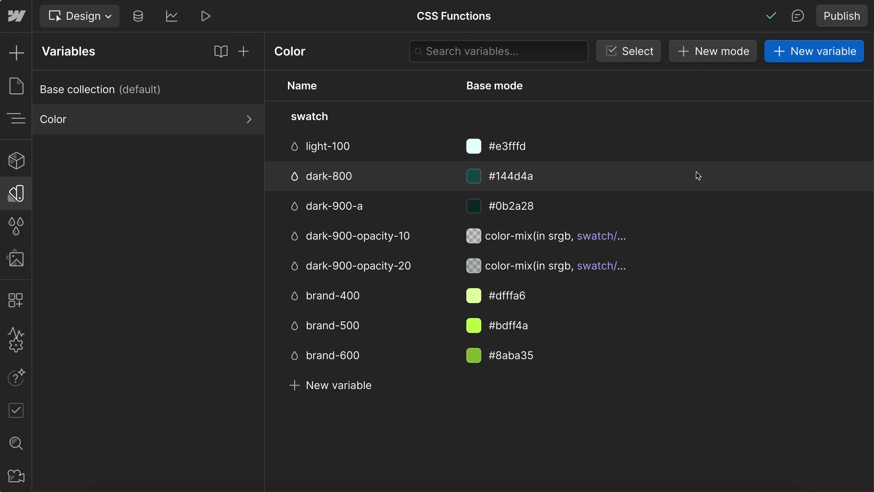
# Step: Review the opacity-20 expression, then trial a purple hue on dark-900-a and undo it to #0b2a28
pyautogui.click(473, 270)
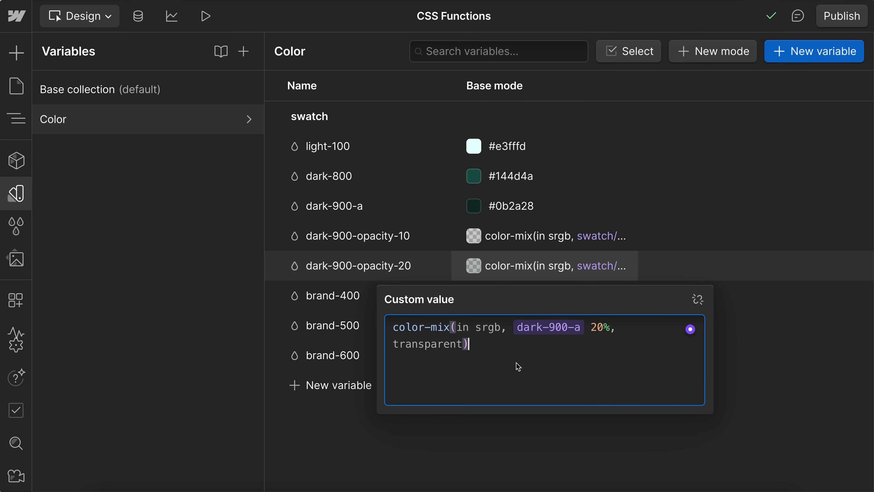
pyautogui.press('Return')
pyautogui.press('BackSpace')
pyautogui.press('Escape')
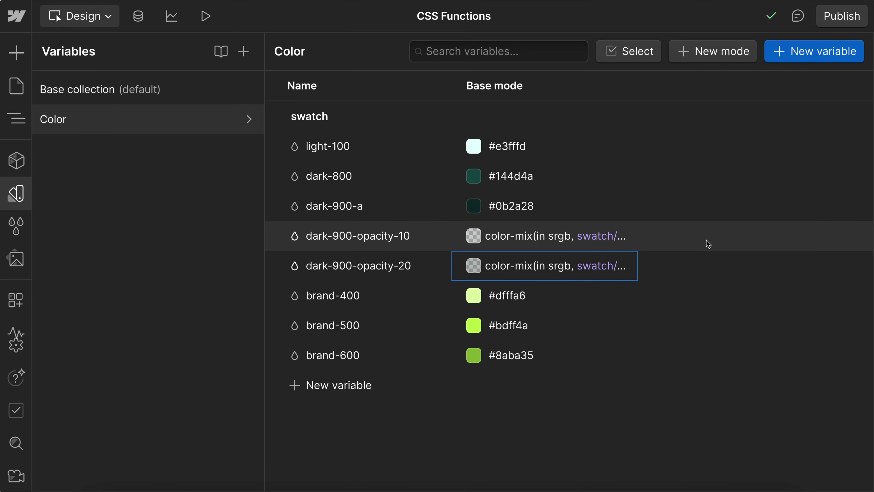
pyautogui.click(474, 206)
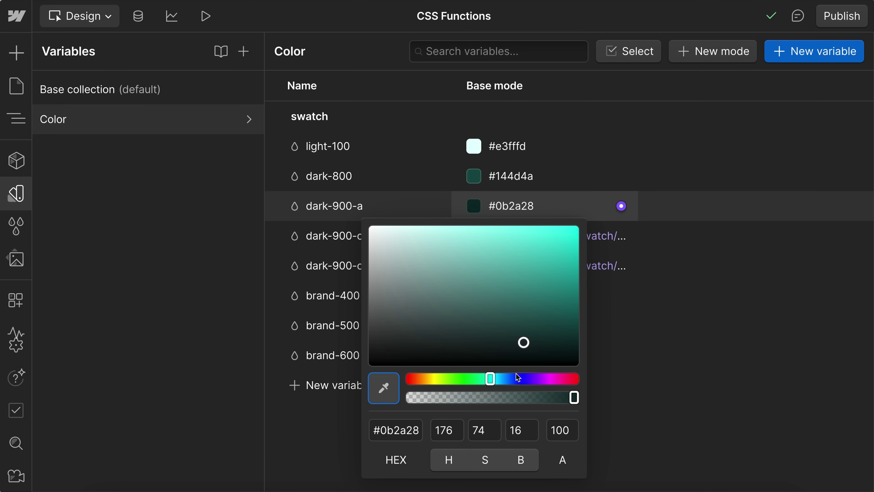
pyautogui.moveTo(518, 378); pyautogui.dragTo(529, 379)
pyautogui.press('Escape')
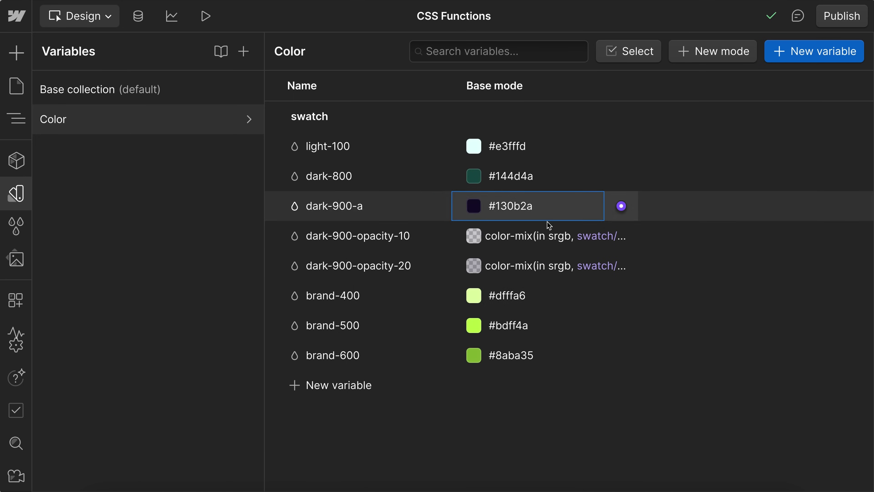
pyautogui.hotkey('ctrl', 'z')
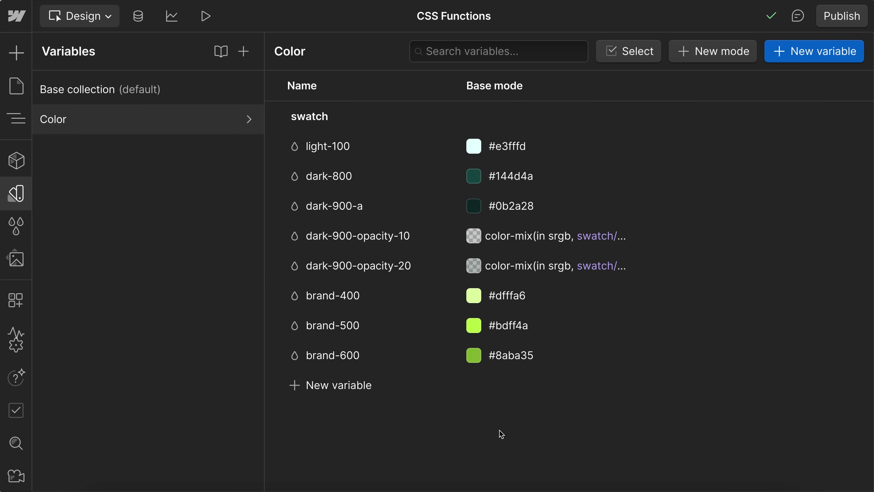
# Step: Paste a color-mix template into brand-400's custom value and insert the brand-500 variable
pyautogui.click(530, 296)
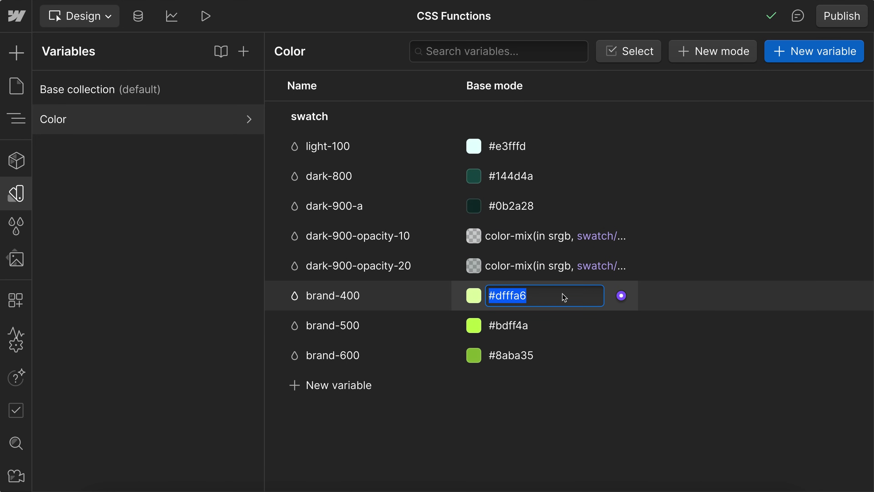
pyautogui.click(621, 295)
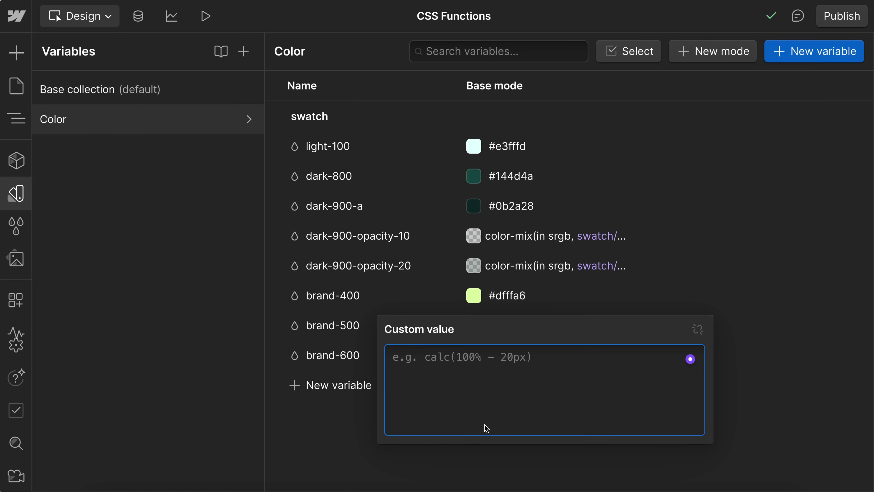
pyautogui.write('color-mix(in srgb, var(--your-color), white 60%)')
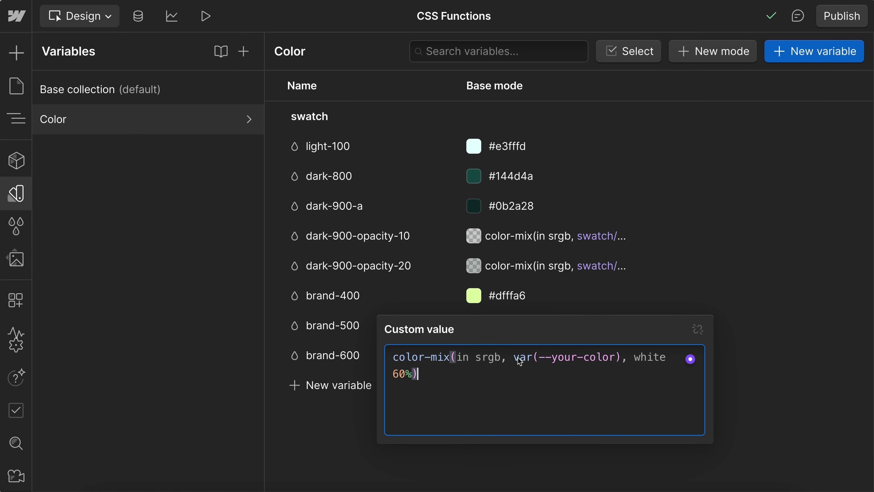
pyautogui.moveTo(514, 359); pyautogui.dragTo(621, 360)
pyautogui.write('brand')
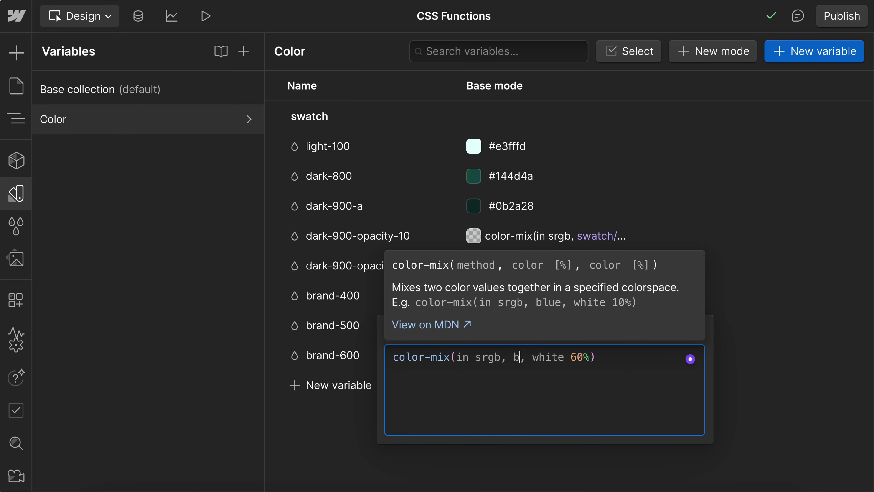
pyautogui.click(578, 381)
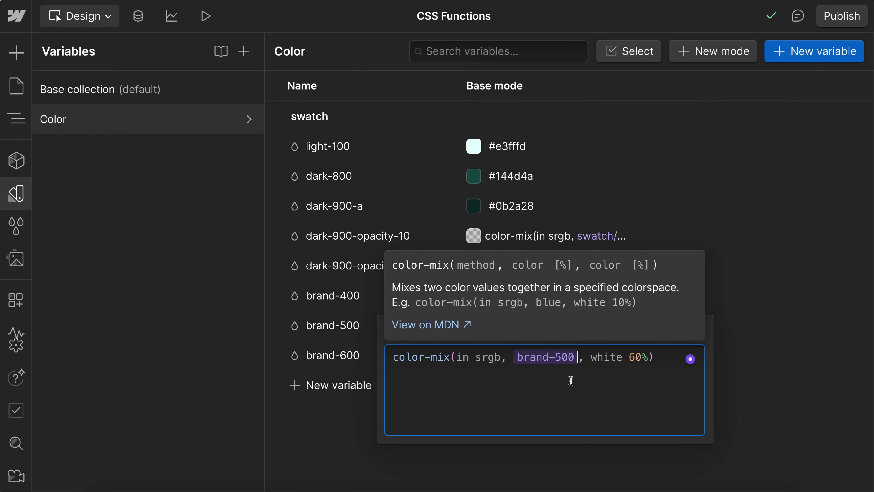
# Step: Set the white amount to 60% and commit color-mix(in srgb, brand-500, white 60%)
pyautogui.click(636, 361)
pyautogui.press('BackSpace')
pyautogui.write('10')
pyautogui.press('BackSpace')
pyautogui.press('BackSpace')
pyautogui.write('6')
pyautogui.moveTo(588, 359); pyautogui.dragTo(646, 354)
pyautogui.tripleClick(653, 363)
pyautogui.hotkey('ctrl', 'c')
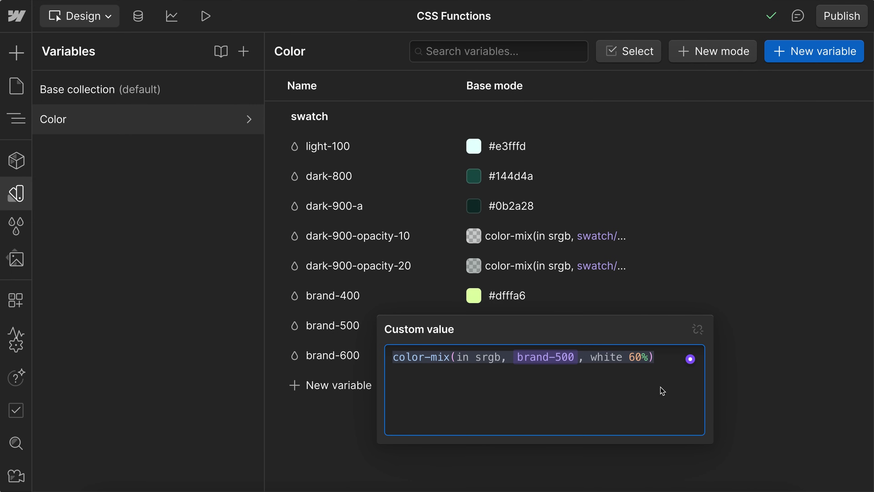
pyautogui.press('Right')
pyautogui.press('Return')
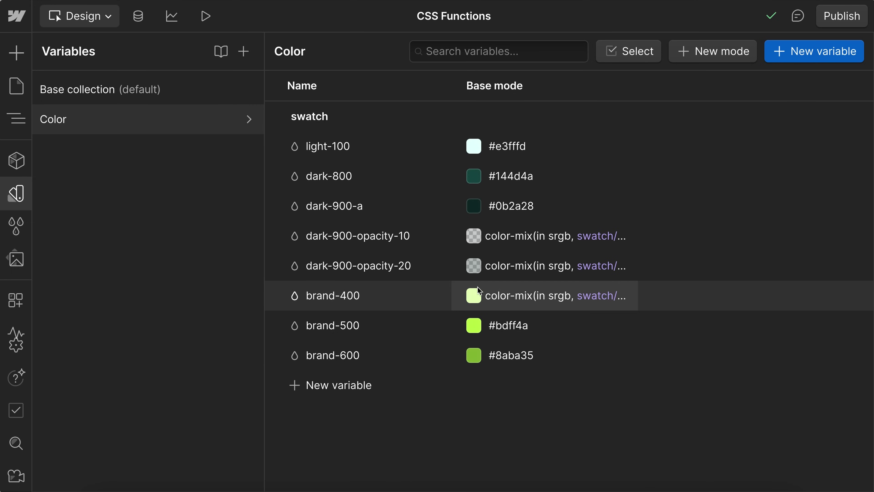
# Step: Make brand-600 color-mix(in srgb, brand-500, black 40%) by pasting the mix and swapping white 60%
pyautogui.click(495, 354)
pyautogui.tripleClick(495, 354)
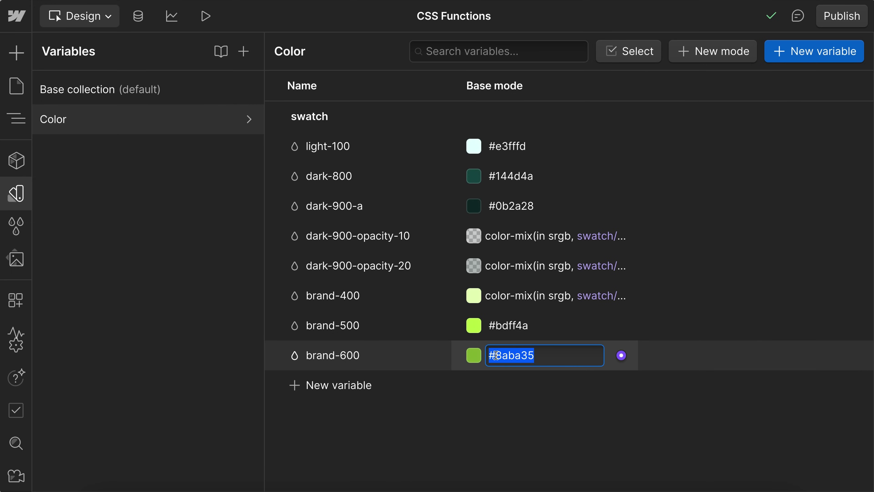
pyautogui.click(621, 354)
pyautogui.hotkey('ctrl', 'v')
pyautogui.press('Left')
pyautogui.press('Left')
pyautogui.press('Left')
pyautogui.press('Left')
pyautogui.press('Left')
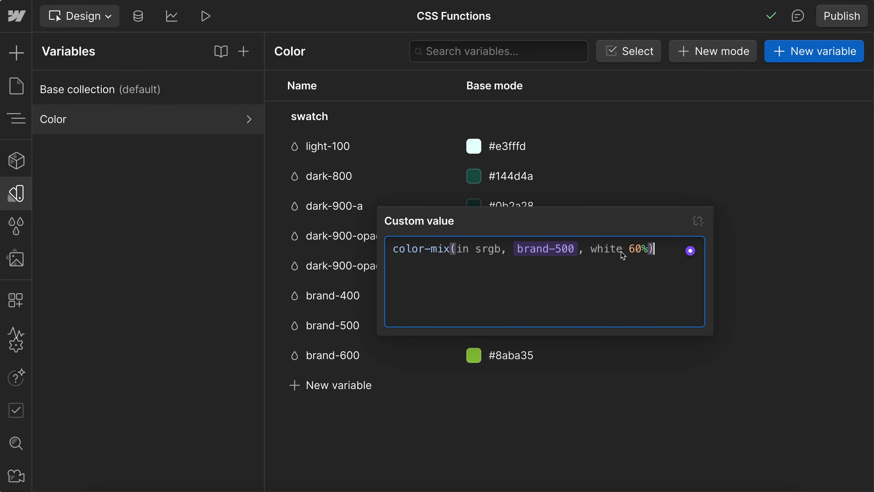
pyautogui.hotkey('alt', 'shift', 'Left')
pyautogui.write('black')
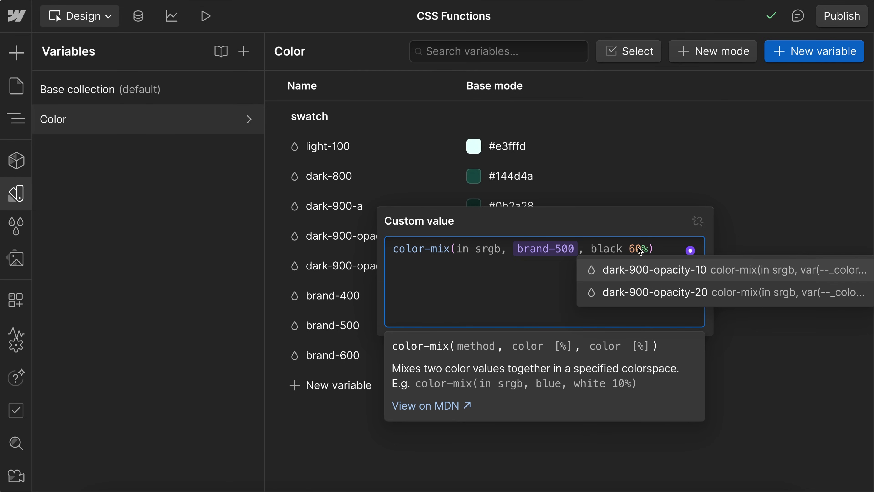
pyautogui.press('Right')
pyautogui.press('Right')
pyautogui.press('BackSpace')
pyautogui.write('4')
pyautogui.click(658, 258)
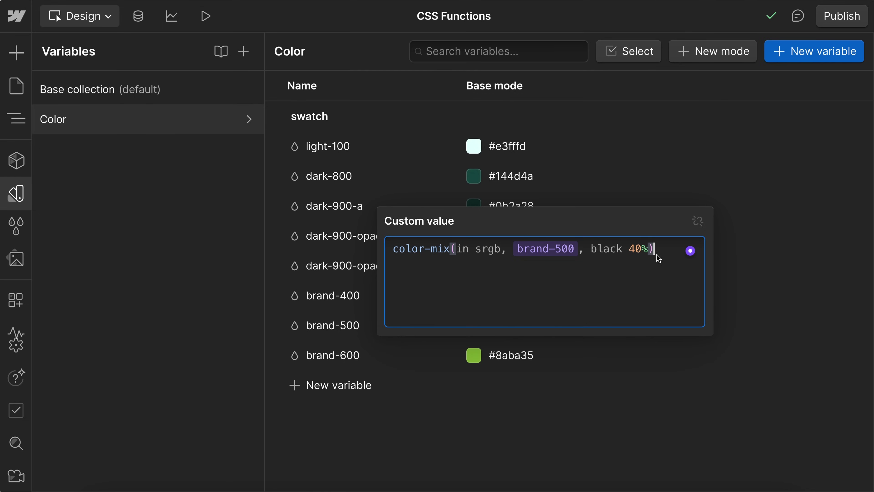
pyautogui.press('Escape')
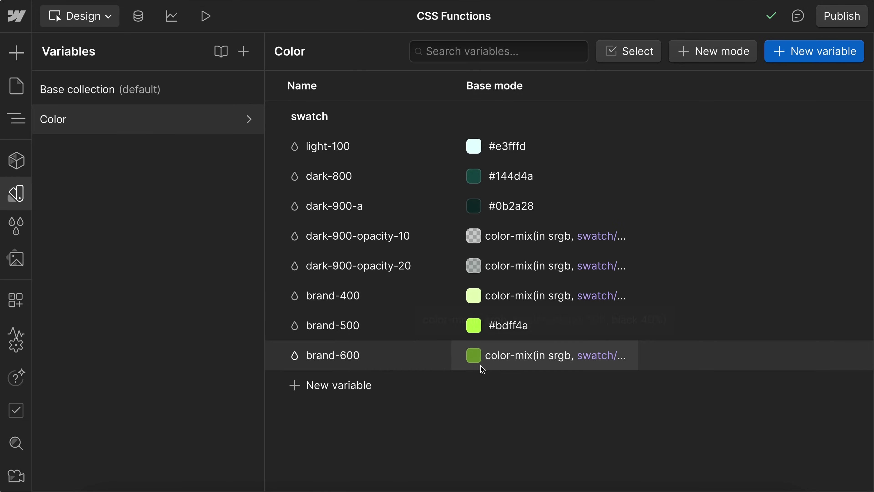
# Step: Preview a hue shift on brand-500 to see the linked shades, then undo back to #bdff4a
pyautogui.click(478, 329)
pyautogui.moveTo(484, 220); pyautogui.dragTo(494, 214)
pyautogui.click(556, 440)
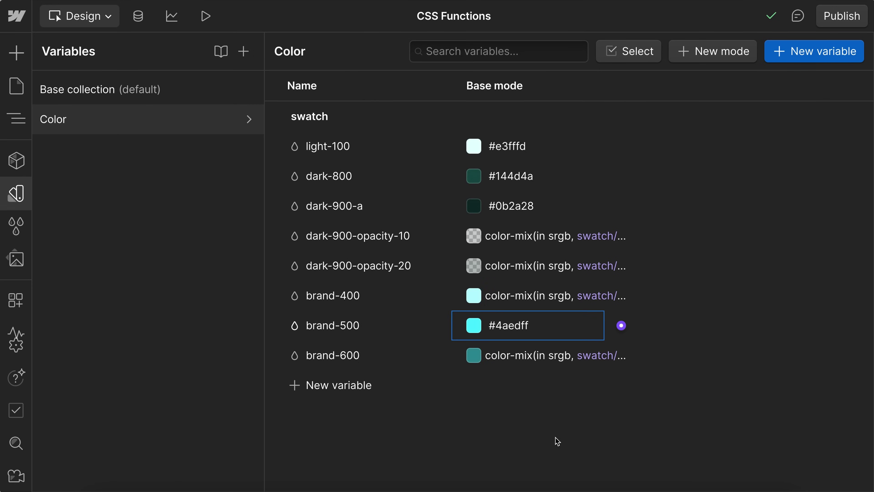
pyautogui.hotkey('ctrl', 'z')
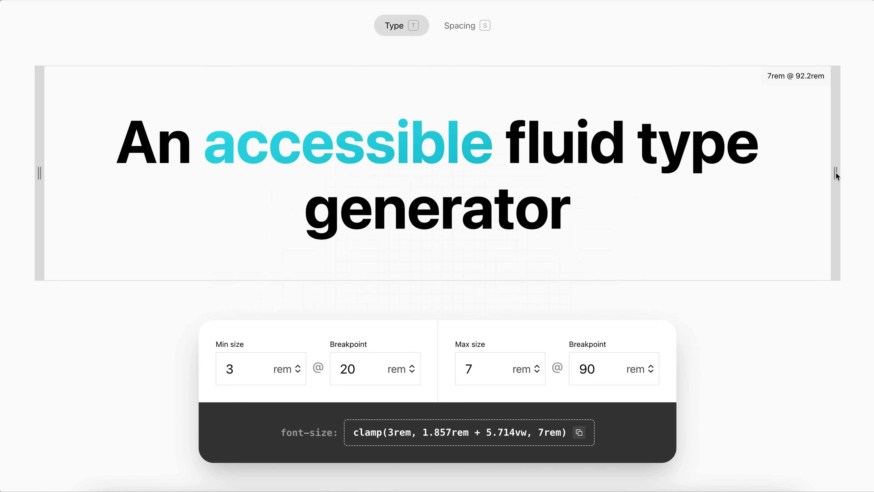
pyautogui.moveTo(837, 174); pyautogui.dragTo(857, 180)
# Step: Set the generator's minimum font size to 3rem and adjust the maximum size and breakpoint values
pyautogui.moveTo(253, 368); pyautogui.dragTo(201, 366)
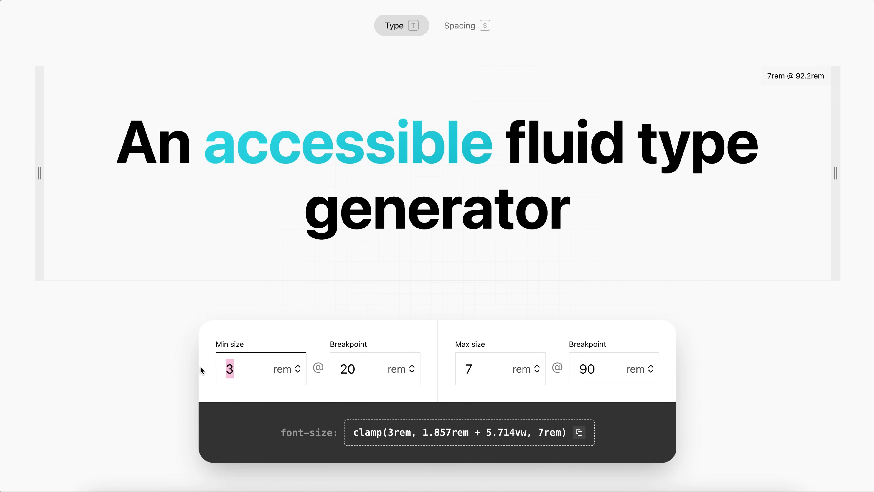
pyautogui.write('2')
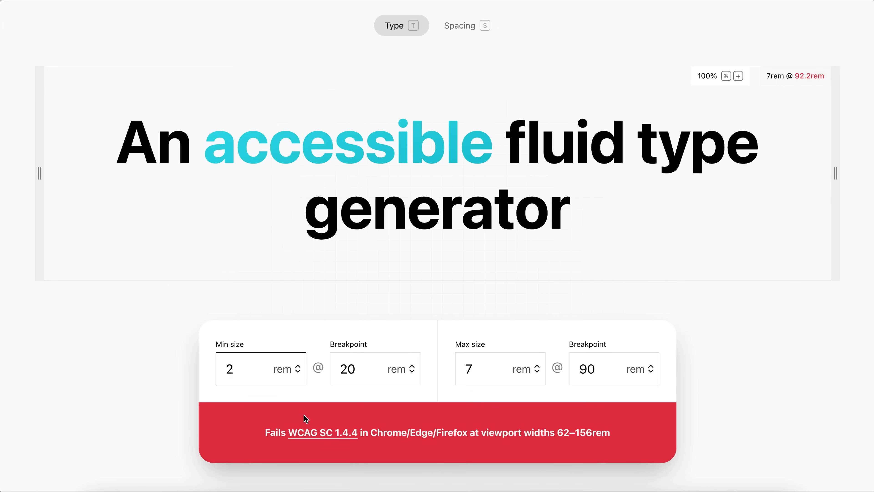
pyautogui.moveTo(245, 364); pyautogui.dragTo(201, 365)
pyautogui.write('3')
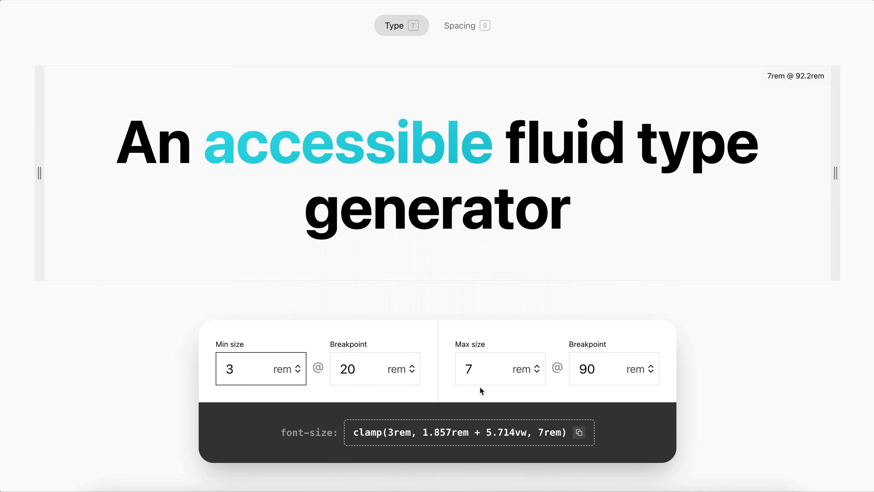
pyautogui.moveTo(483, 370); pyautogui.dragTo(462, 368)
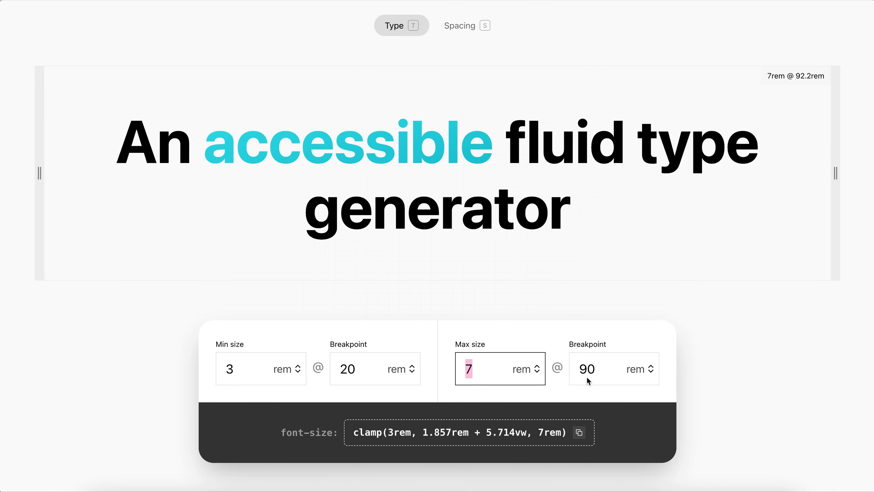
pyautogui.moveTo(605, 366); pyautogui.dragTo(570, 368)
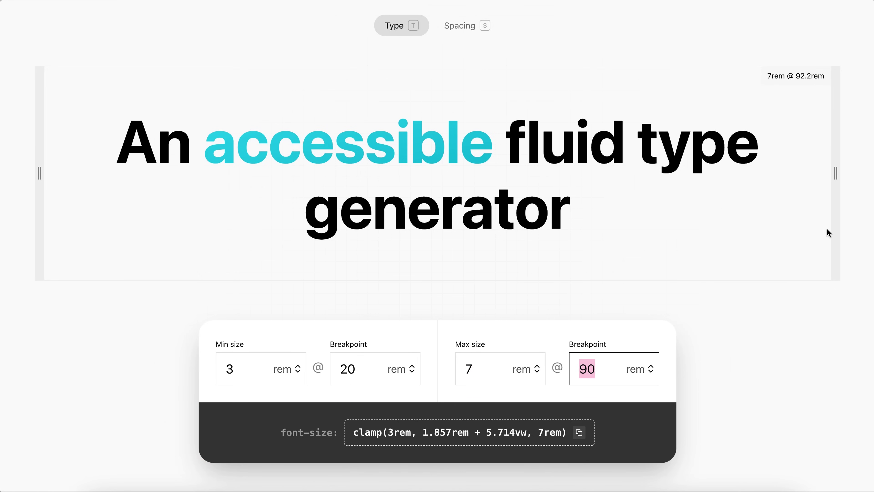
# Step: Preview the type at a narrow ~21.7rem viewport and copy clamp(3rem, 1.857rem + 5.714vw, 7rem)
pyautogui.click(835, 174)
pyautogui.moveTo(836, 174); pyautogui.dragTo(533, 275)
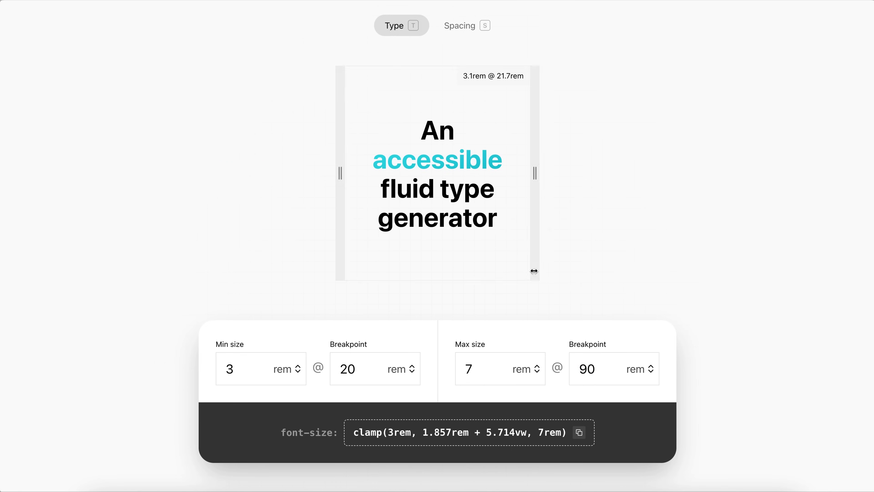
pyautogui.moveTo(360, 371); pyautogui.dragTo(327, 374)
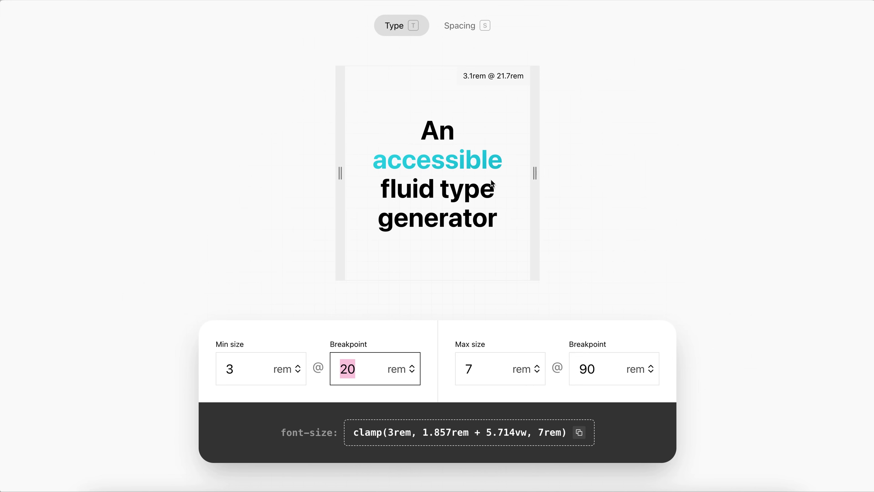
pyautogui.moveTo(245, 366); pyautogui.dragTo(211, 367)
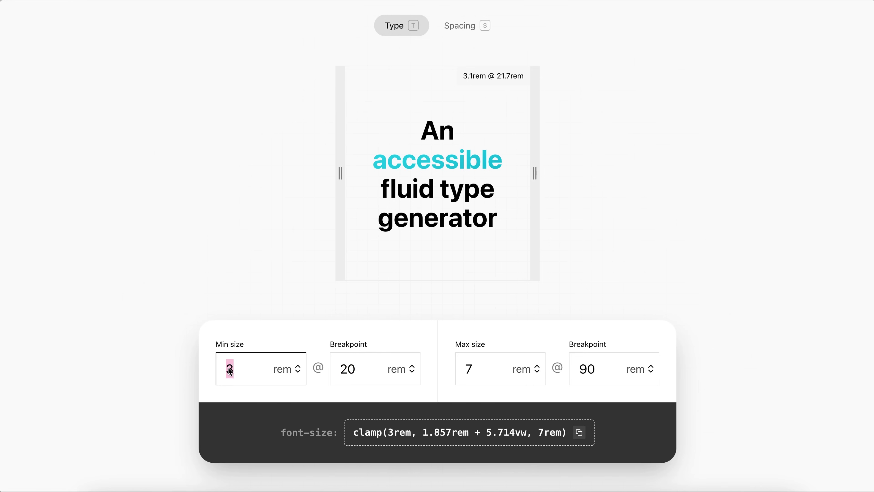
pyautogui.click(540, 185)
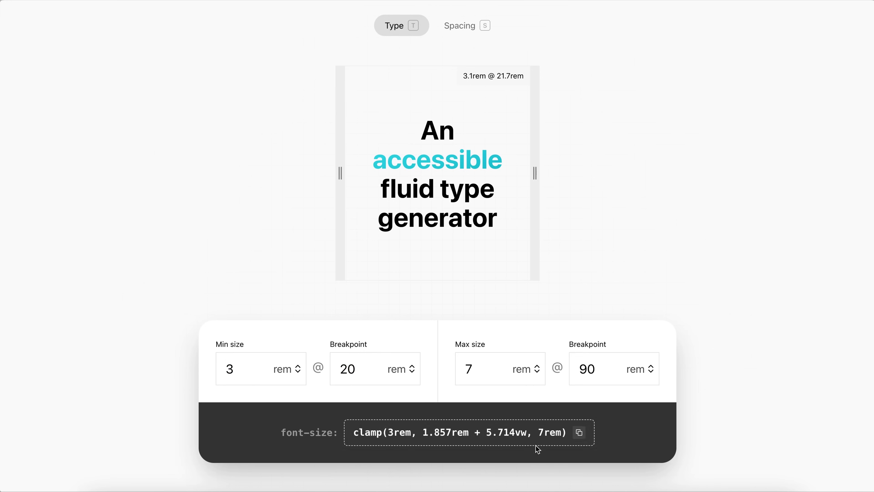
pyautogui.click(523, 434)
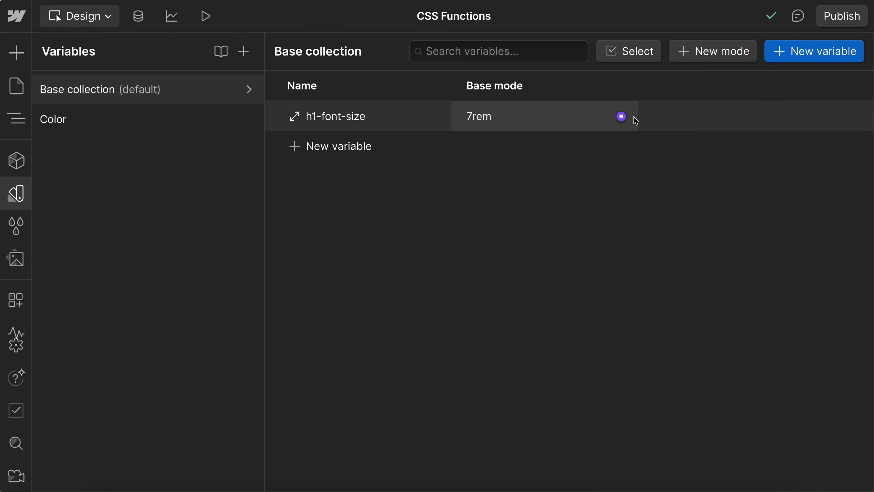
# Step: Paste clamp(3rem, 1.857rem + 5.714vw, 7rem) into h1-font-size and copy the notes' screen-size clamp formula
pyautogui.click(623, 117)
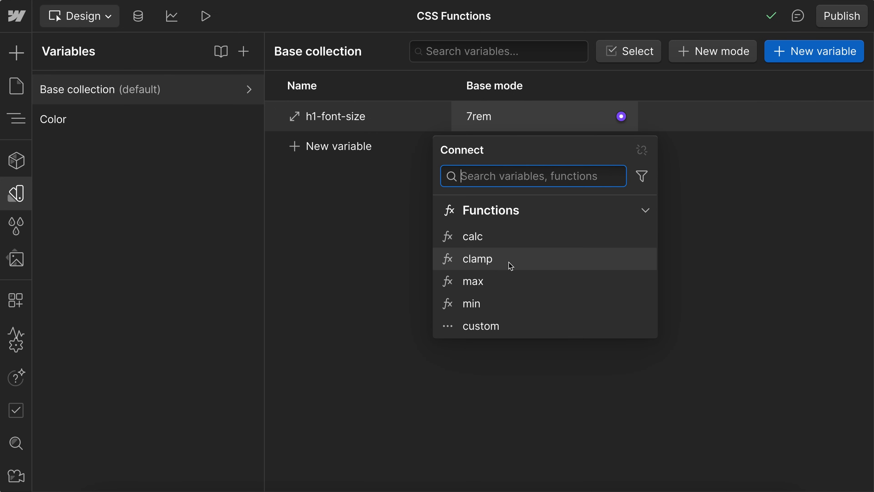
pyautogui.click(389, 256)
pyautogui.click(517, 109)
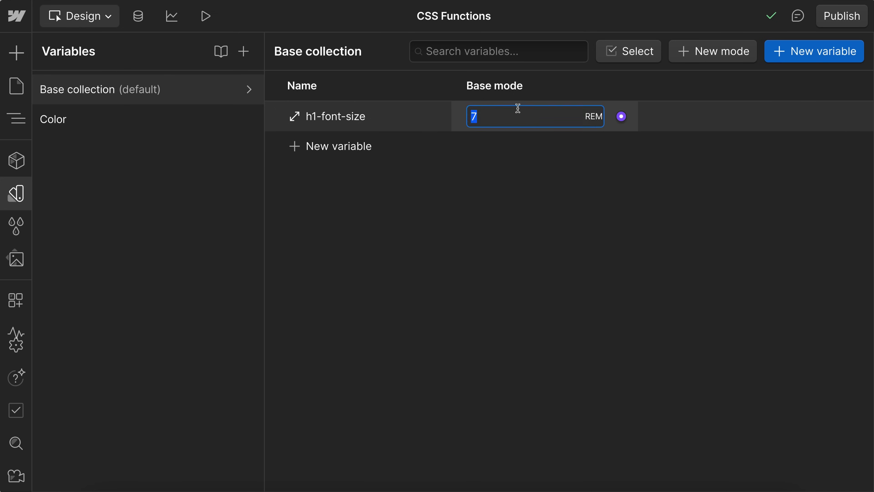
pyautogui.hotkey('ctrl', 'v')
pyautogui.click(528, 203)
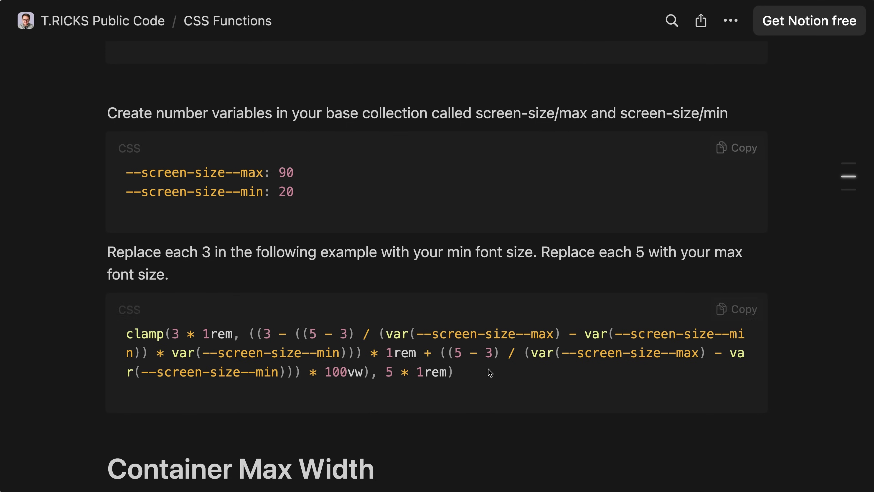
pyautogui.click(736, 315)
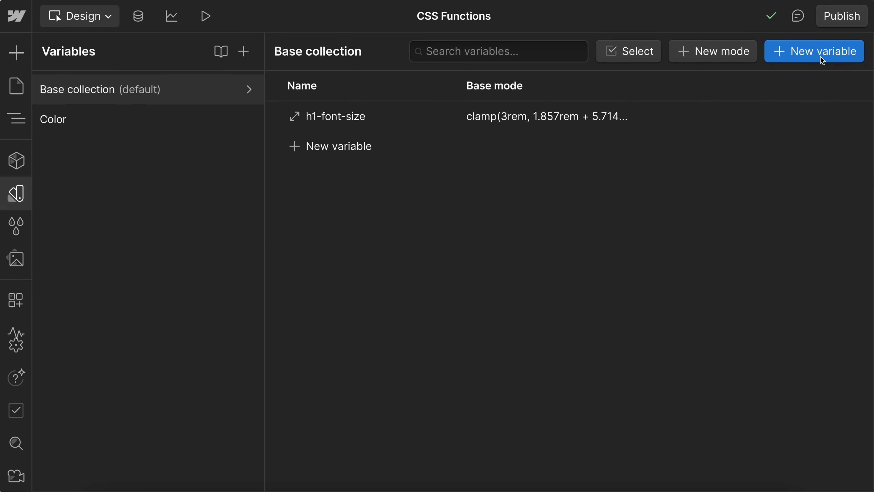
pyautogui.click(819, 53)
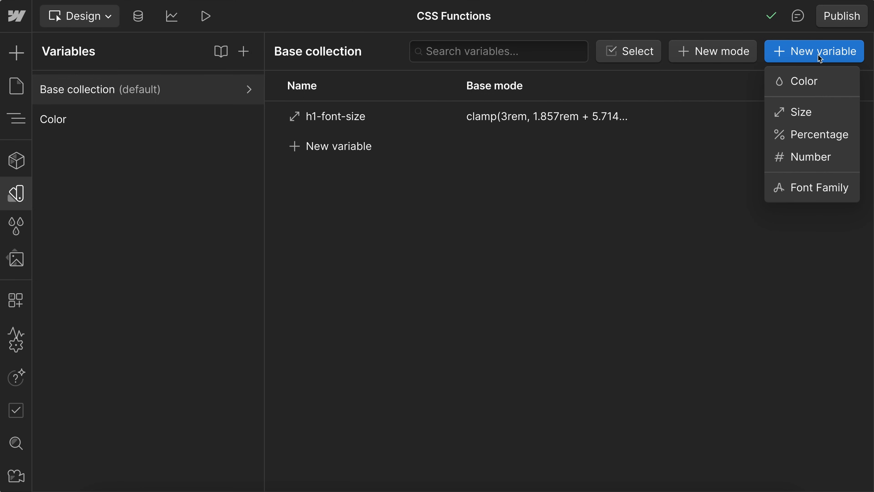
# Step: Create a number variable named screen-size/min with value 20
pyautogui.click(800, 160)
pyautogui.write('scree')
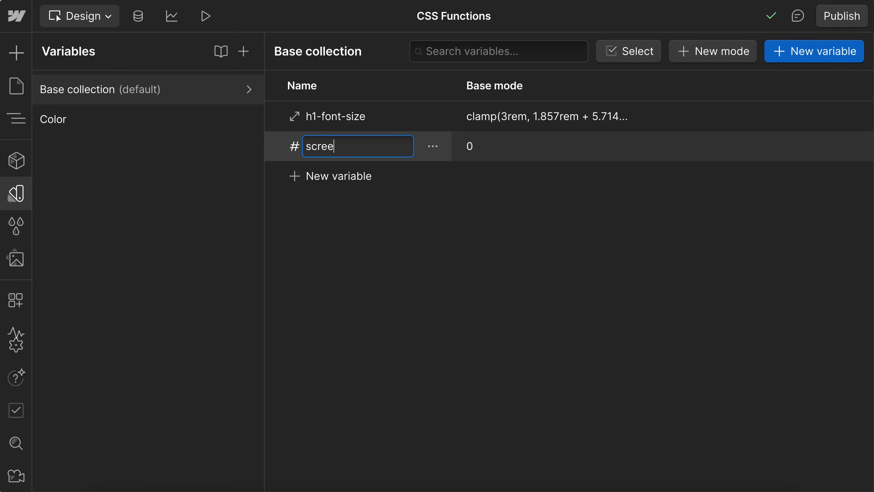
pyautogui.write('n-size/min')
pyautogui.press('Return')
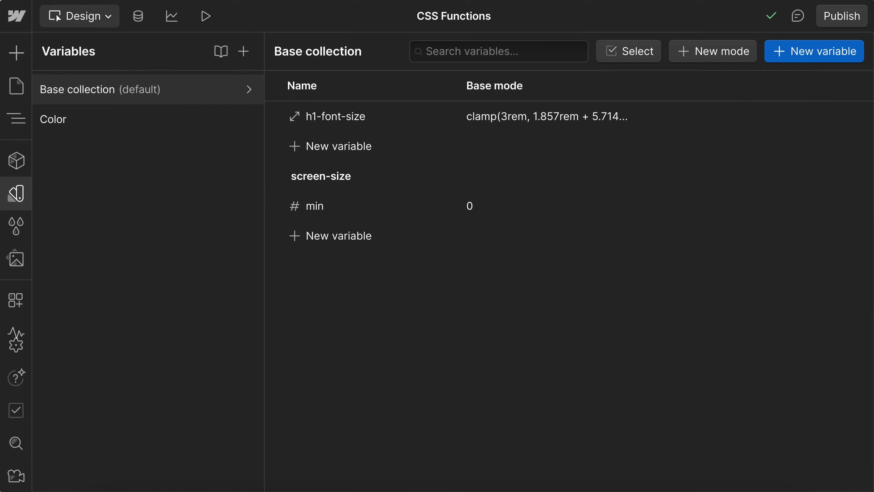
pyautogui.click(523, 202)
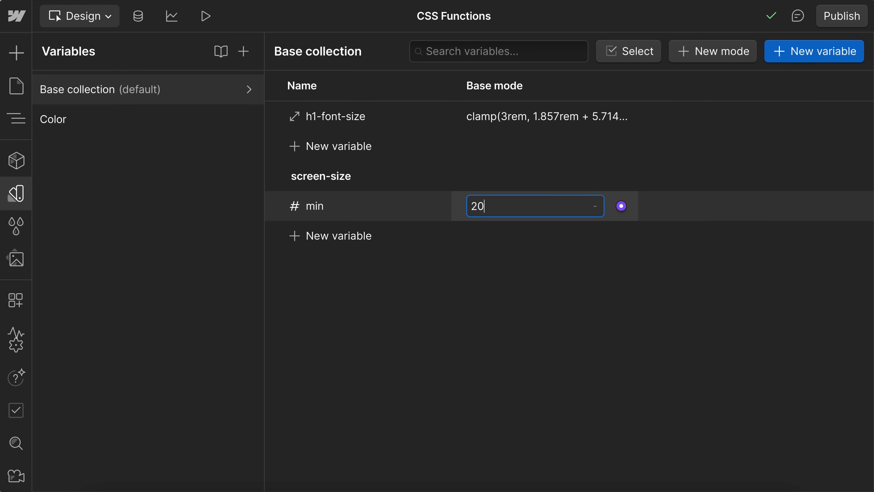
pyautogui.click(354, 237)
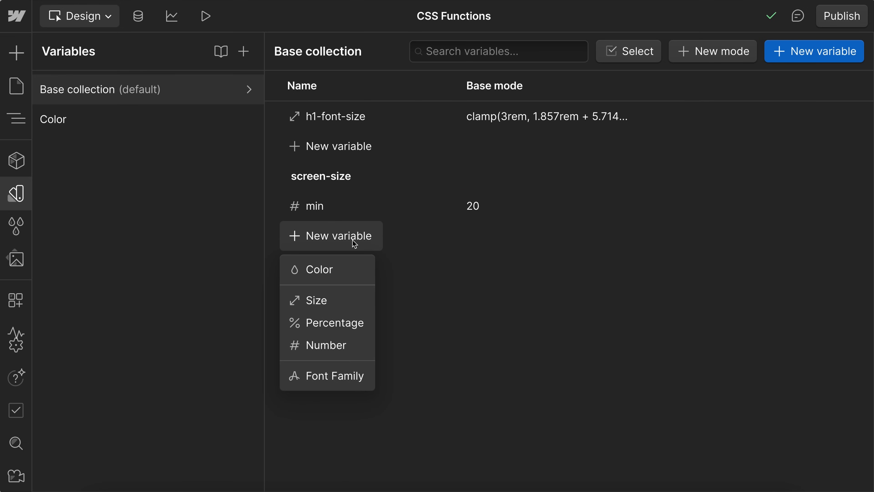
# Step: Add a second number variable, max, in the screen-size group with value 90
pyautogui.click(331, 345)
pyautogui.write('max')
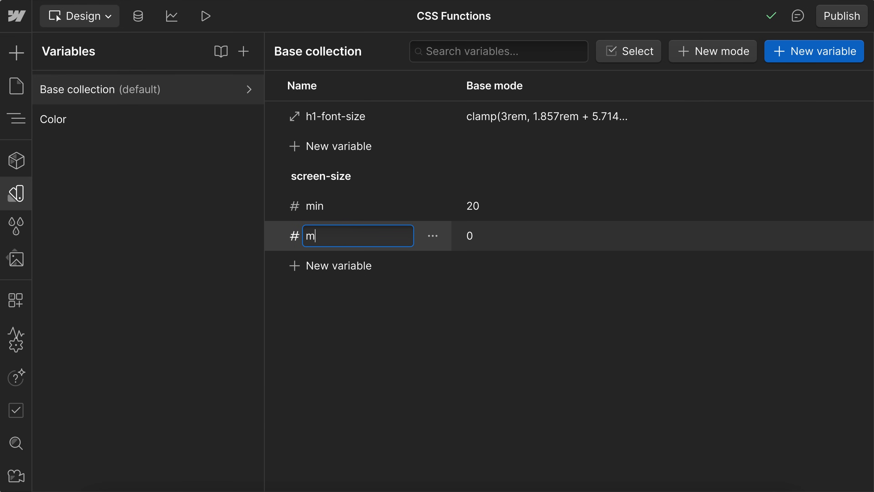
pyautogui.click(498, 235)
pyautogui.press('Left')
pyautogui.write('9')
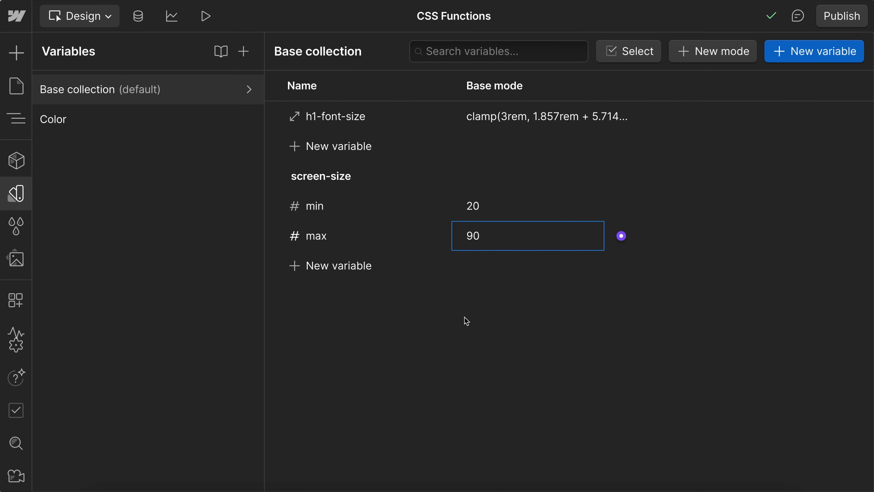
pyautogui.press('Return')
# Step: Paste the 3rem-to-5rem clamp formula using screen-size min/max into h1-font-size, checking both variable references
pyautogui.click(531, 123)
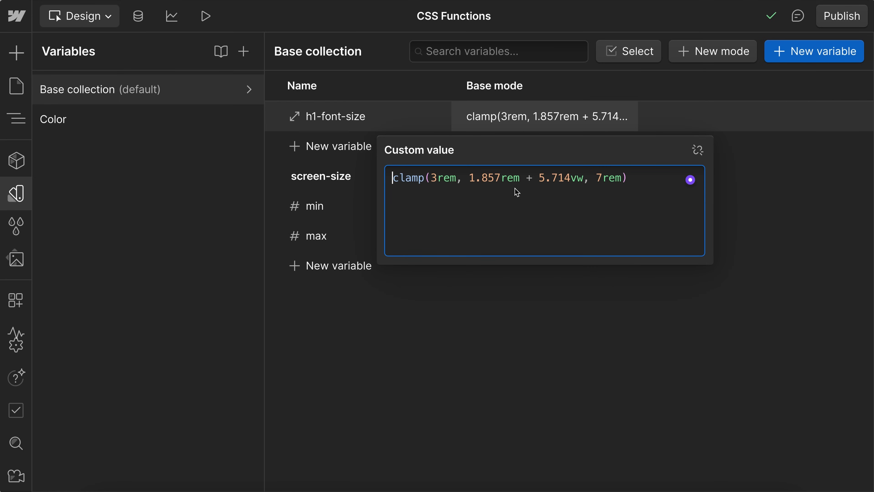
pyautogui.click(535, 202)
pyautogui.hotkey('ctrl', 'a')
pyautogui.hotkey('ctrl', 'v')
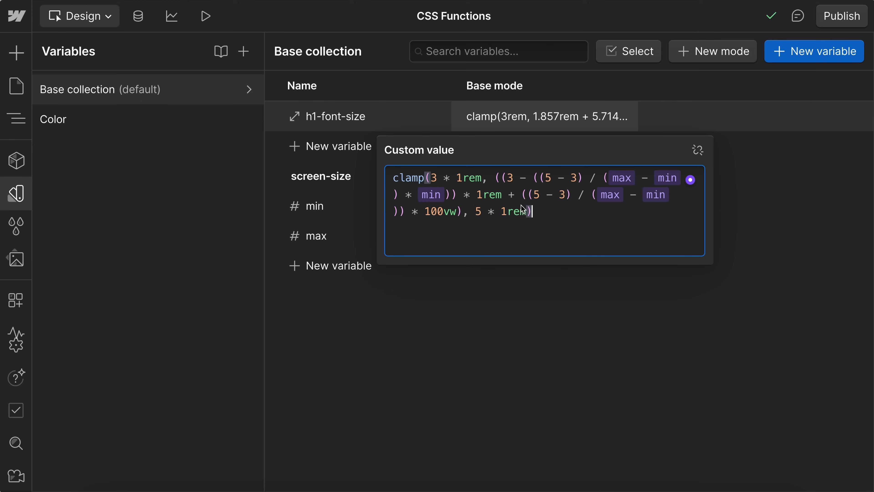
pyautogui.click(620, 179)
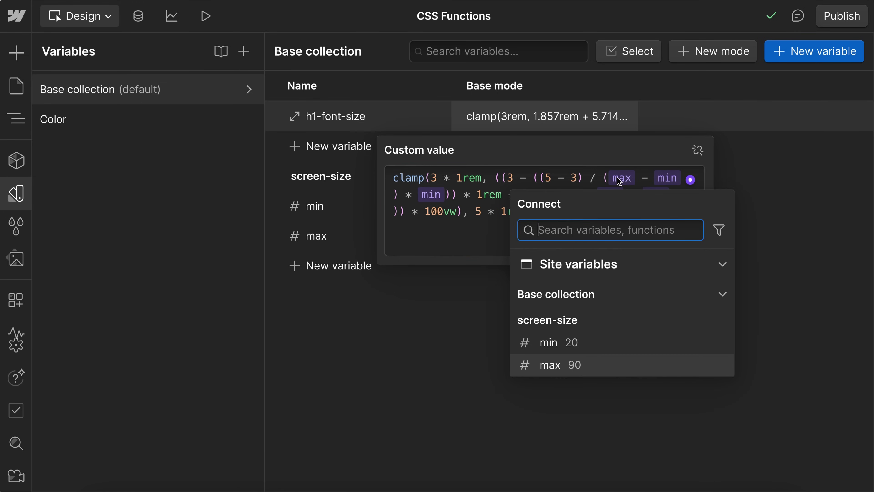
pyautogui.click(622, 178)
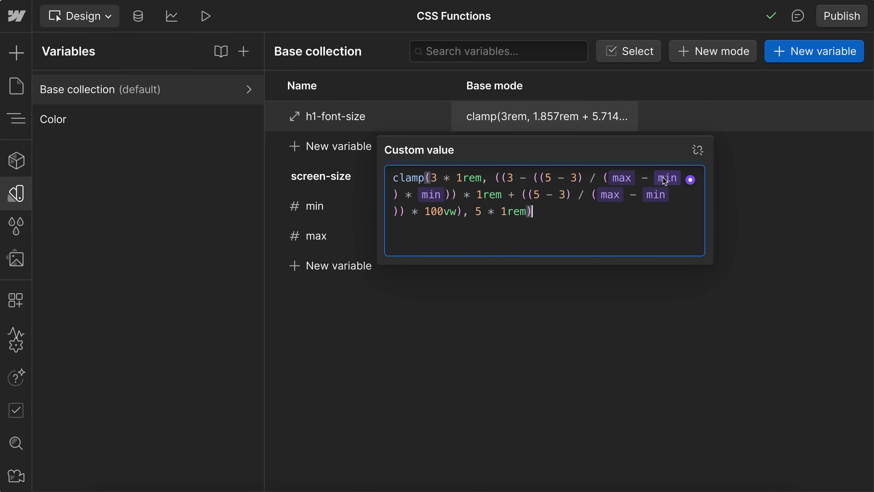
pyautogui.click(667, 178)
pyautogui.click(669, 180)
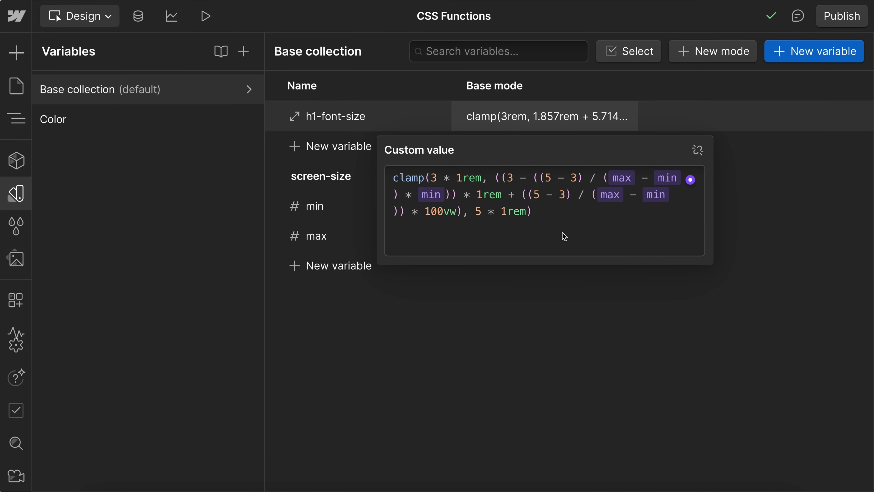
pyautogui.click(566, 240)
pyautogui.hotkey('ctrl', 'a')
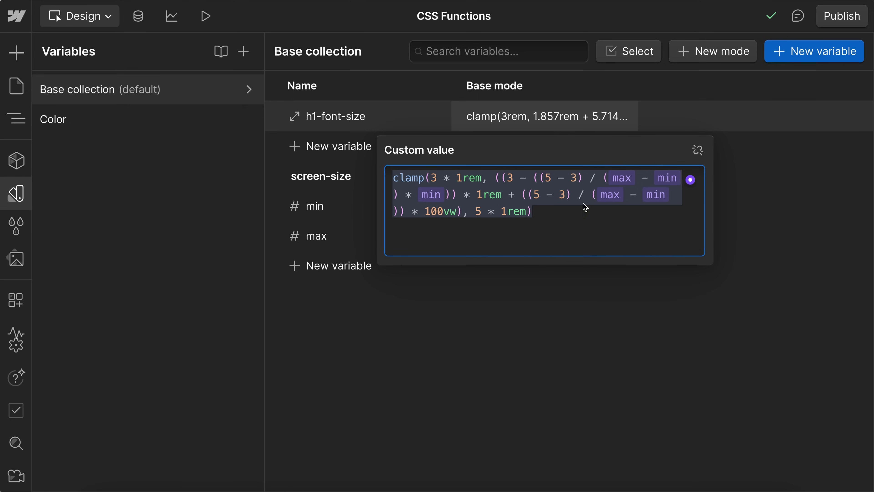
pyautogui.click(802, 167)
# Step: Add a new size variable named h2-font-size
pyautogui.click(319, 147)
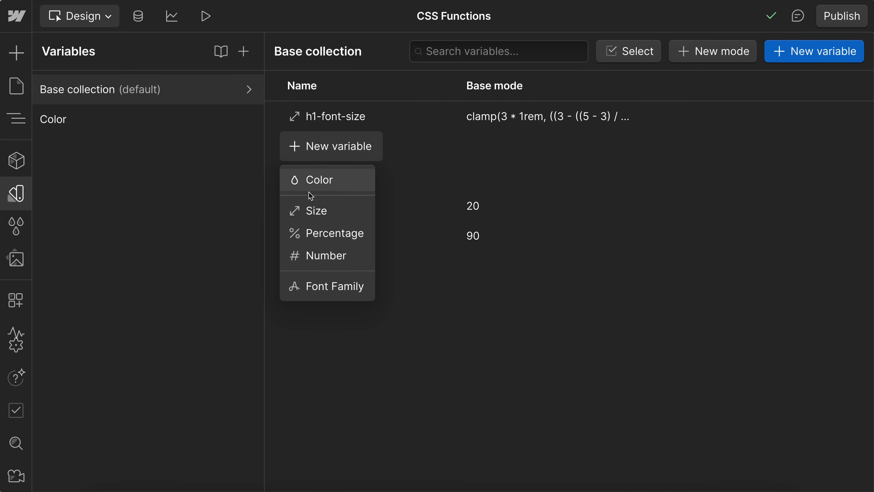
pyautogui.click(309, 210)
pyautogui.write('h2-font')
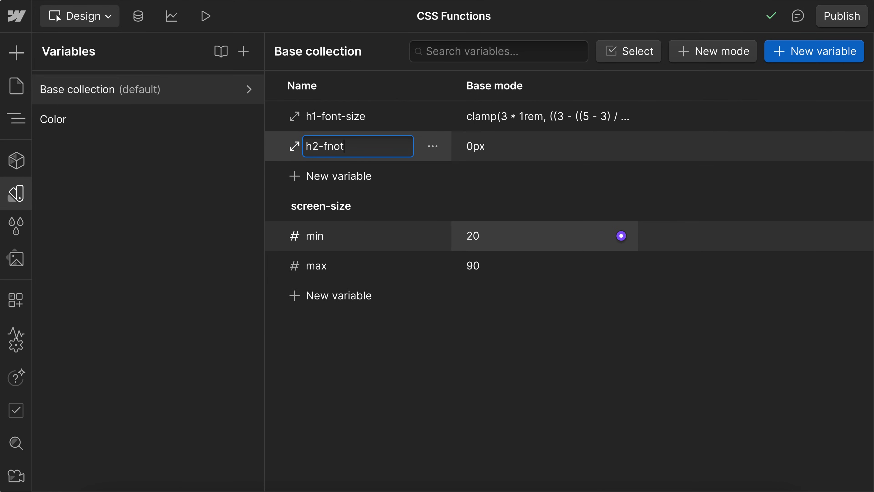
pyautogui.press('BackSpace')
pyautogui.press('BackSpace')
pyautogui.press('BackSpace')
pyautogui.write('ont-size')
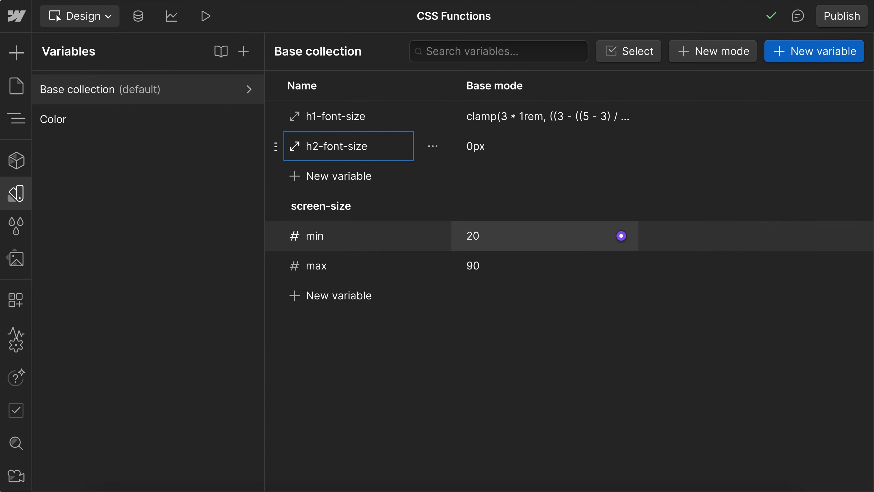
# Step: Paste the copied fluid clamp formula as the h2-font-size value
pyautogui.click(508, 146)
pyautogui.hotkey('ctrl', 'v')
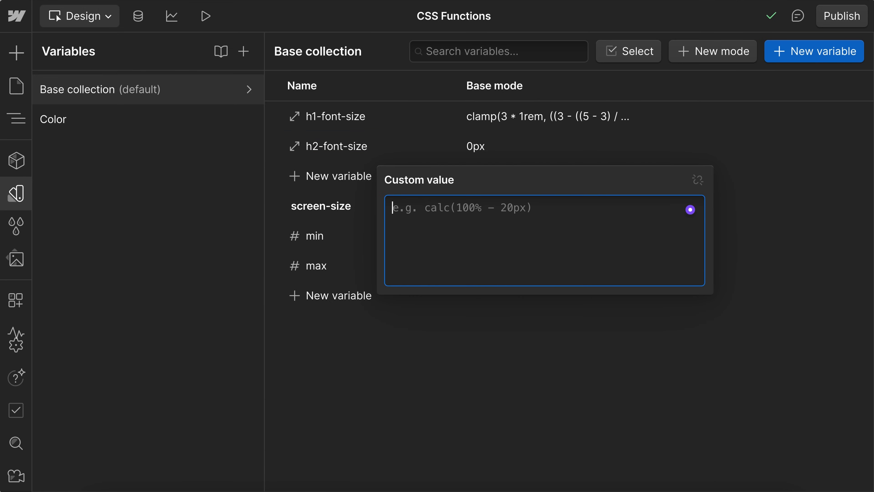
pyautogui.click(550, 208)
pyautogui.press('Right')
pyautogui.press('Right')
pyautogui.press('Right')
pyautogui.press('Right')
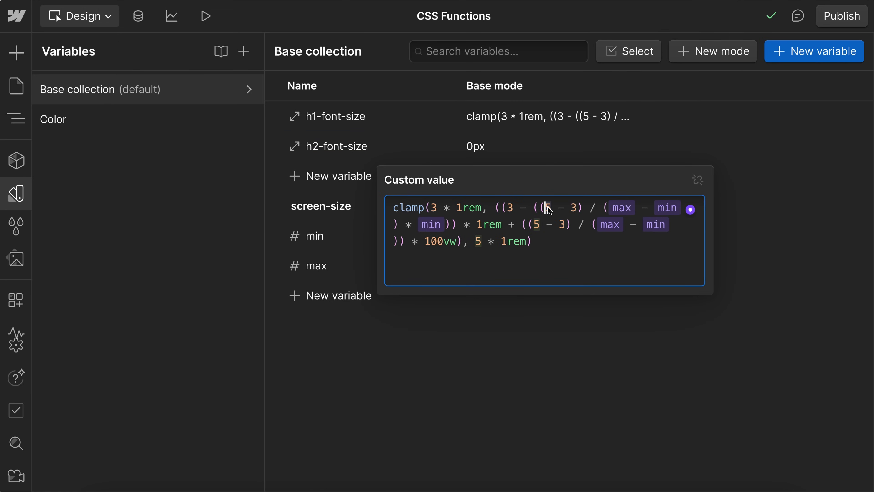
pyautogui.click(581, 243)
# Step: Change every 5 to 4 and every 3 to 2 so the clamp scales from 2rem to 4rem
pyautogui.click(550, 209)
pyautogui.hotkey('shift', 'Left')
pyautogui.hotkey('ctrl', 'shift', 'l')
pyautogui.write('4')
pyautogui.doubleClick(434, 208)
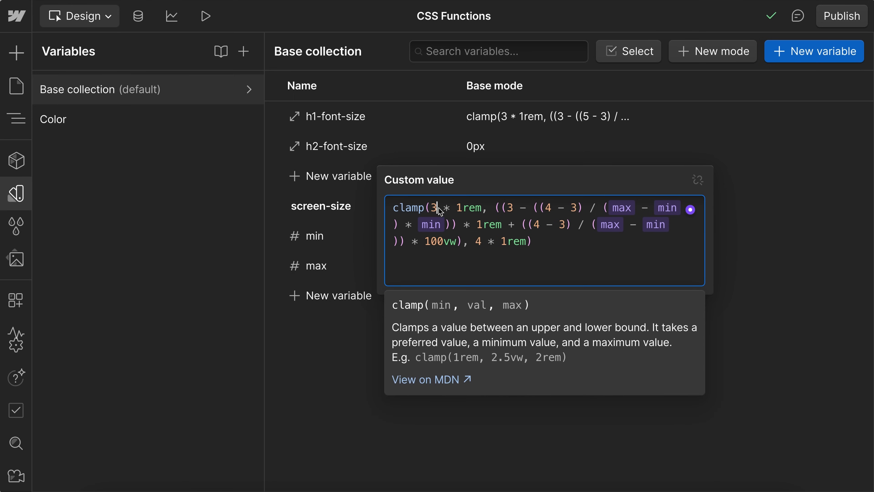
pyautogui.hotkey('ctrl', 'd')
pyautogui.hotkey('ctrl', 'd')
pyautogui.hotkey('ctrl', 'd')
pyautogui.press('BackSpace')
pyautogui.write('2')
pyautogui.click(587, 254)
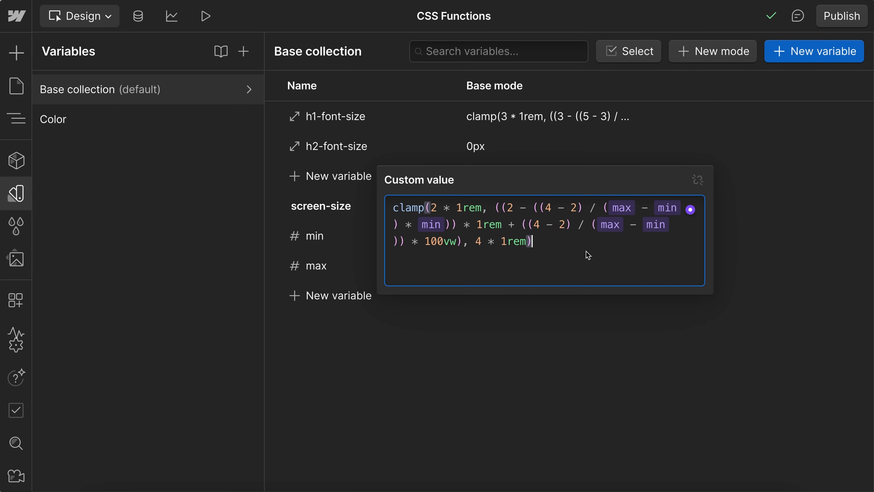
pyautogui.click(820, 275)
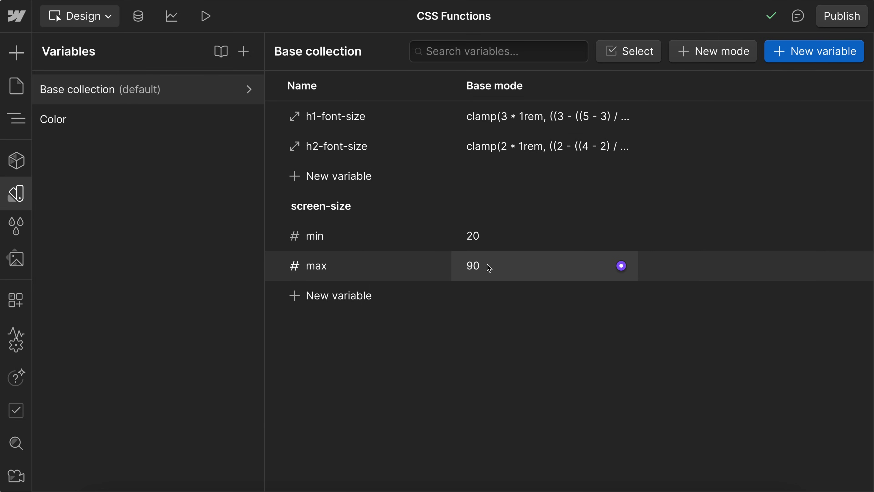
# Step: Set the screen-size max variable to 70 and check the h2-font-size formula
pyautogui.click(487, 266)
pyautogui.write('70')
pyautogui.press('Return')
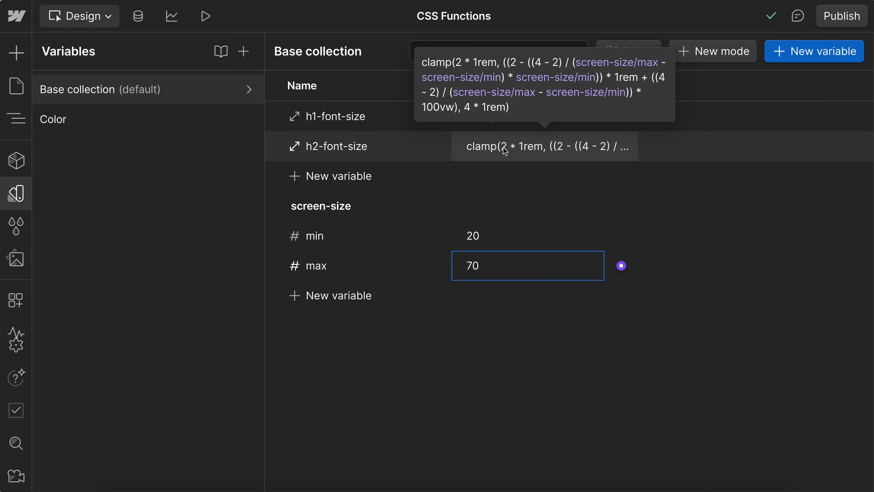
pyautogui.click(499, 154)
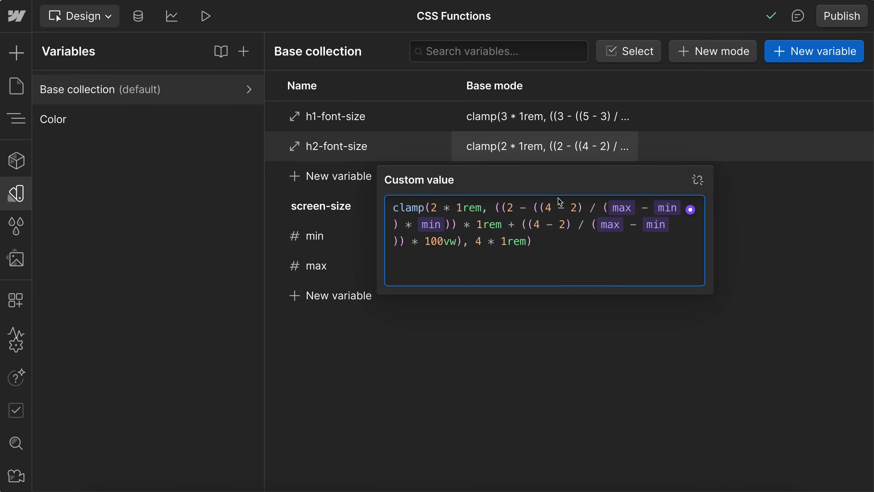
pyautogui.press('Escape')
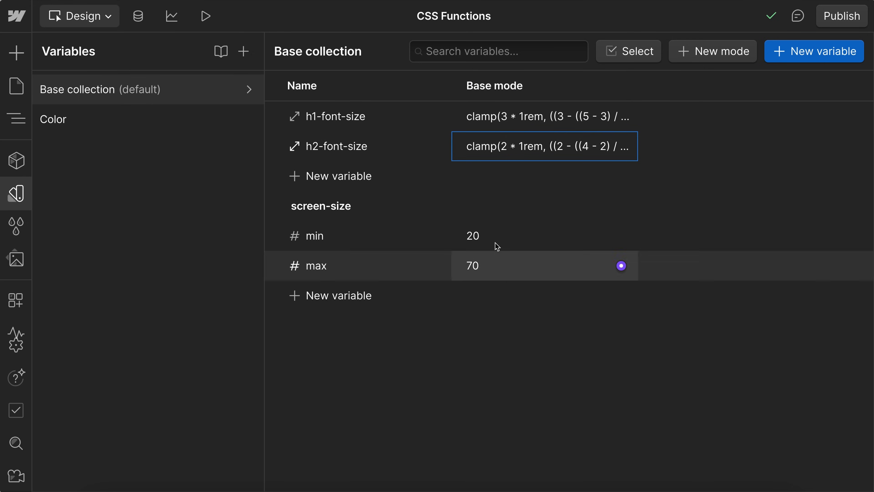
pyautogui.click(336, 175)
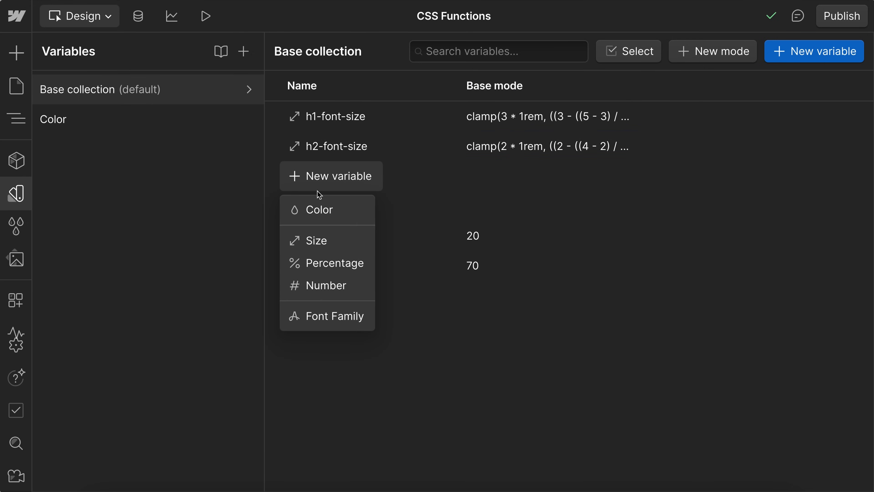
pyautogui.click(324, 287)
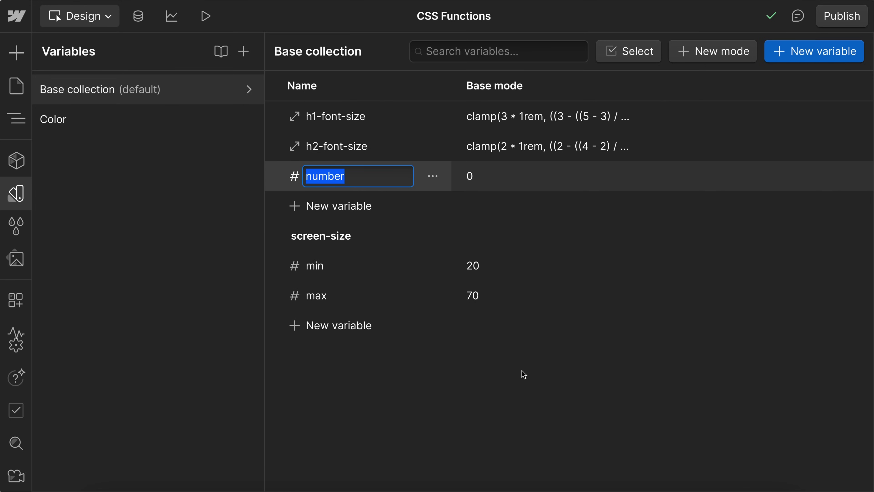
pyautogui.write('h1-max')
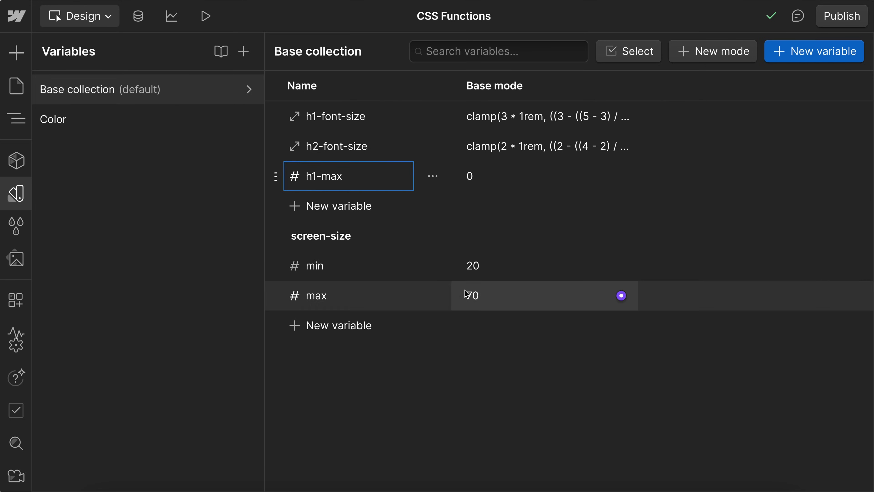
pyautogui.click(352, 212)
pyautogui.click(325, 322)
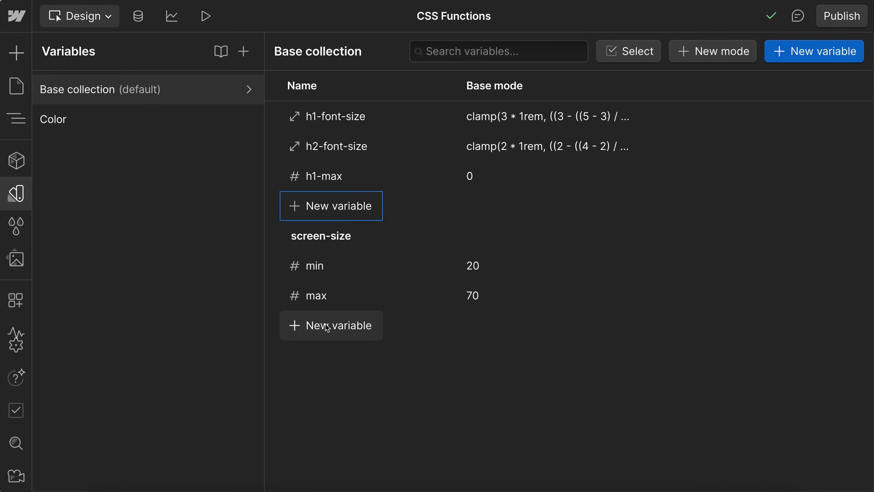
pyautogui.write('h1-min')
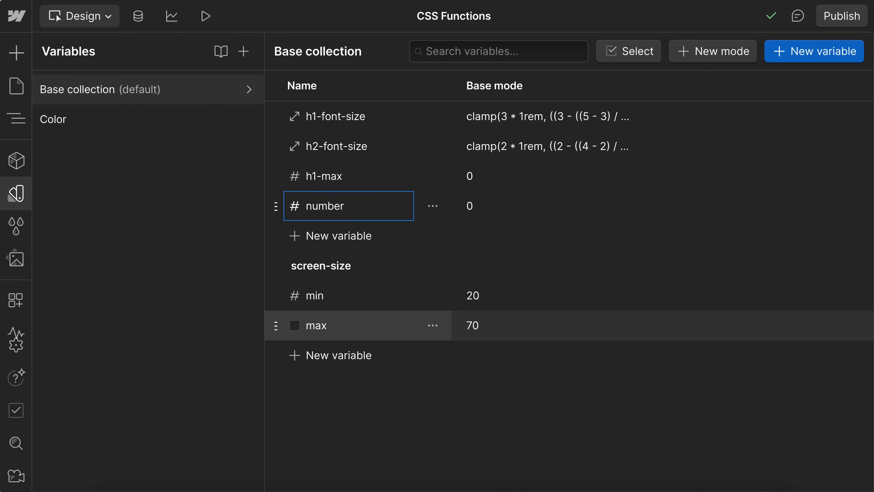
pyautogui.press('Tab')
pyautogui.click(503, 174)
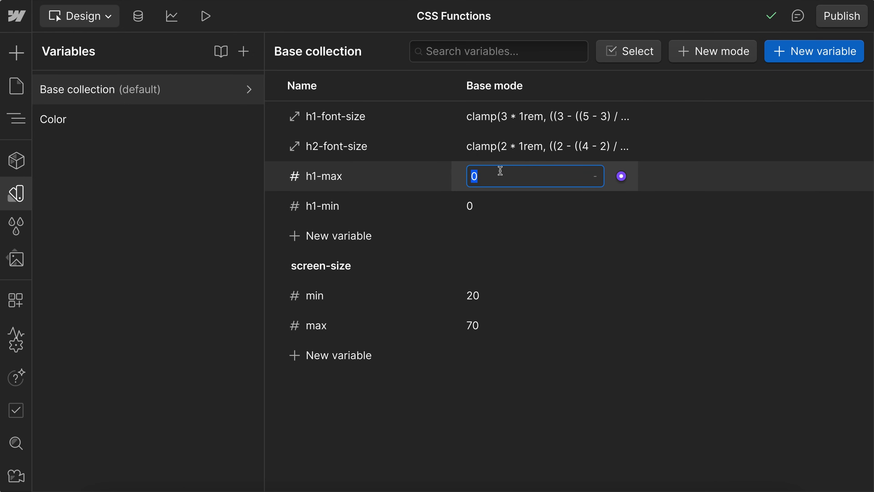
pyautogui.write('5')
pyautogui.click(501, 192)
pyautogui.write('3')
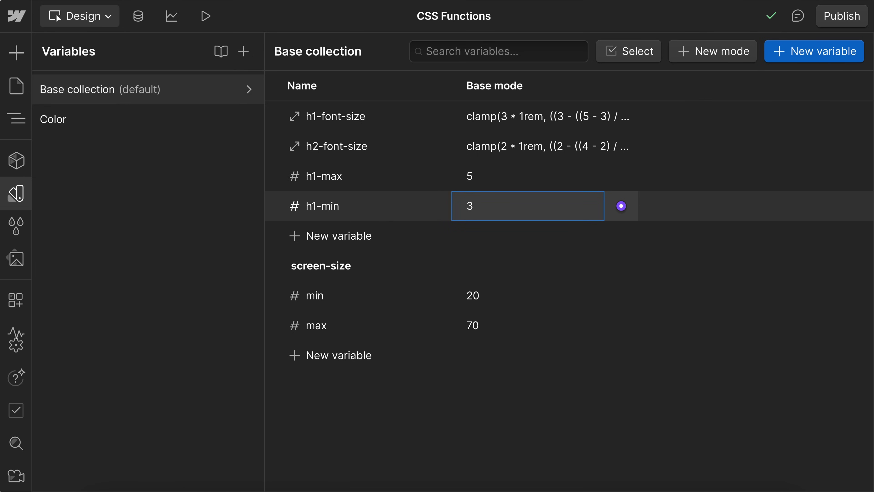
pyautogui.click(537, 117)
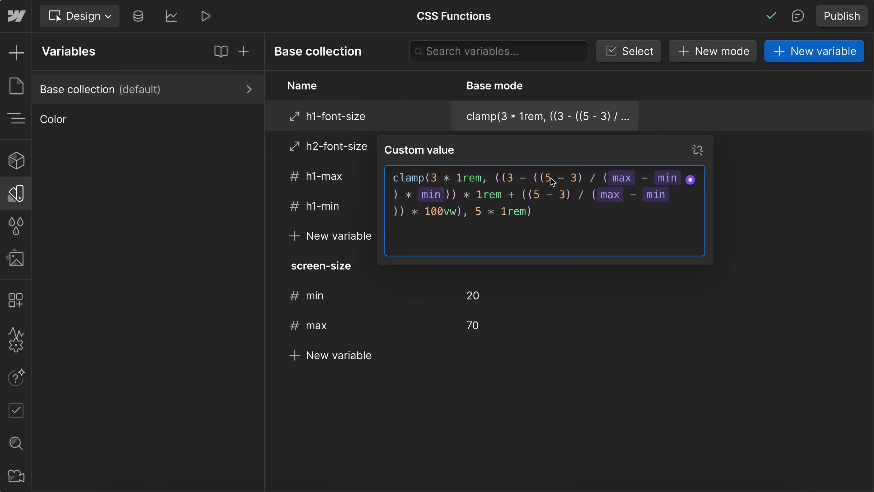
pyautogui.click(550, 178)
pyautogui.click(535, 195)
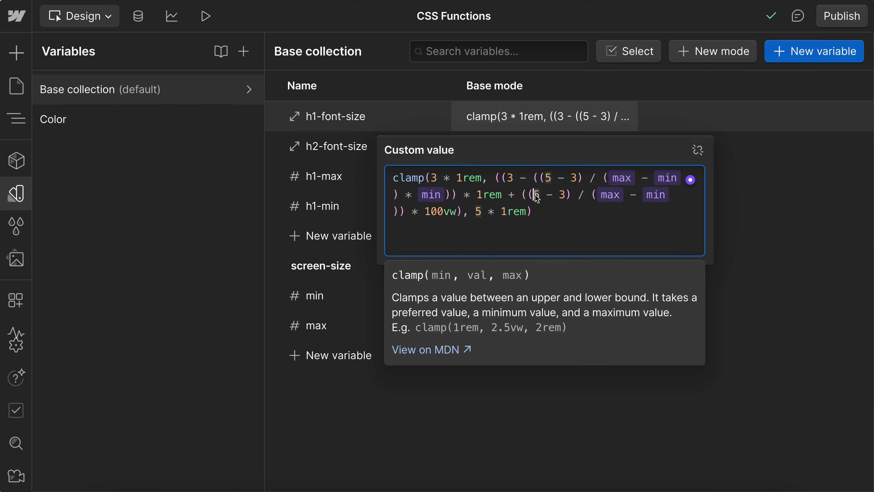
pyautogui.press('Escape')
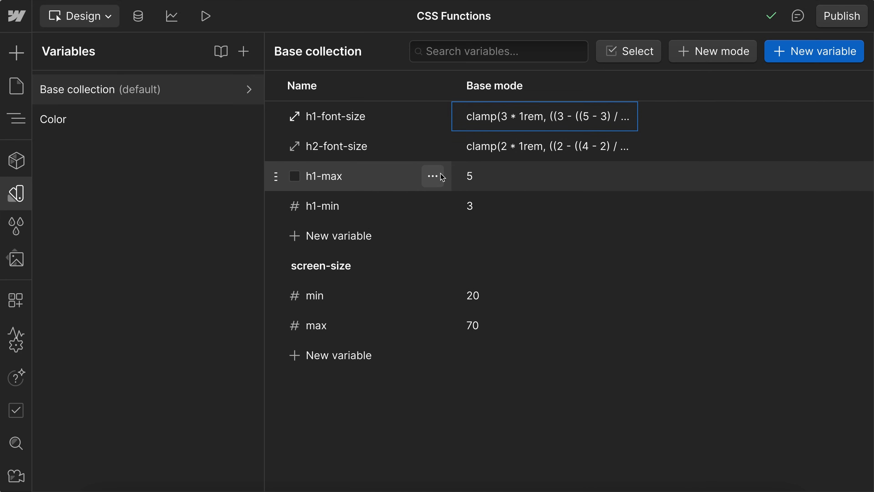
pyautogui.click(432, 176)
pyautogui.click(462, 273)
pyautogui.click(432, 176)
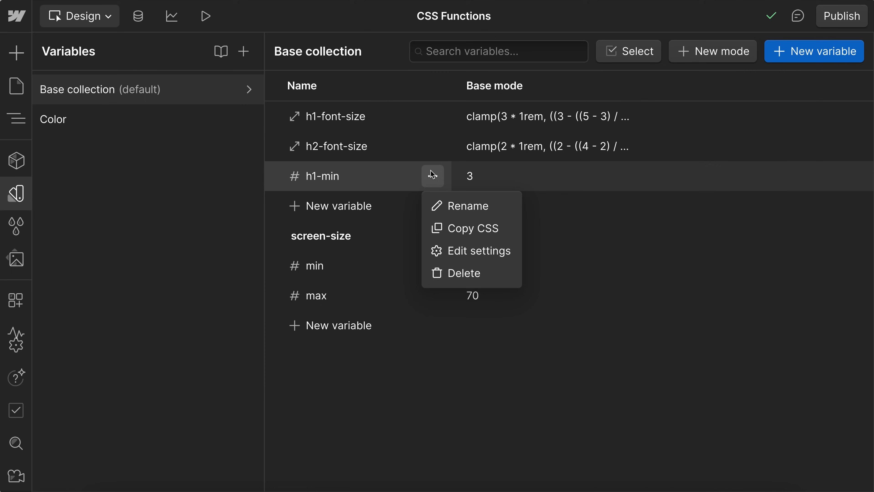
pyautogui.click(458, 273)
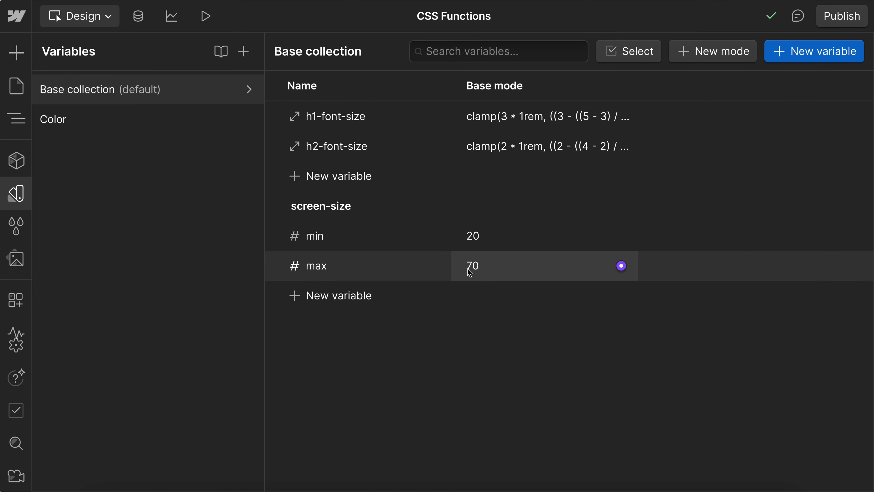
# Step: Add a new size variable named container-max-width
pyautogui.click(818, 51)
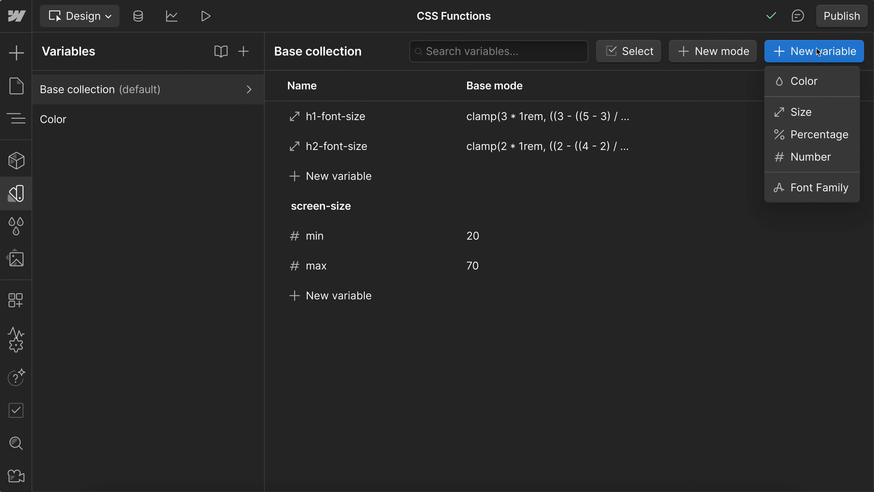
pyautogui.click(794, 116)
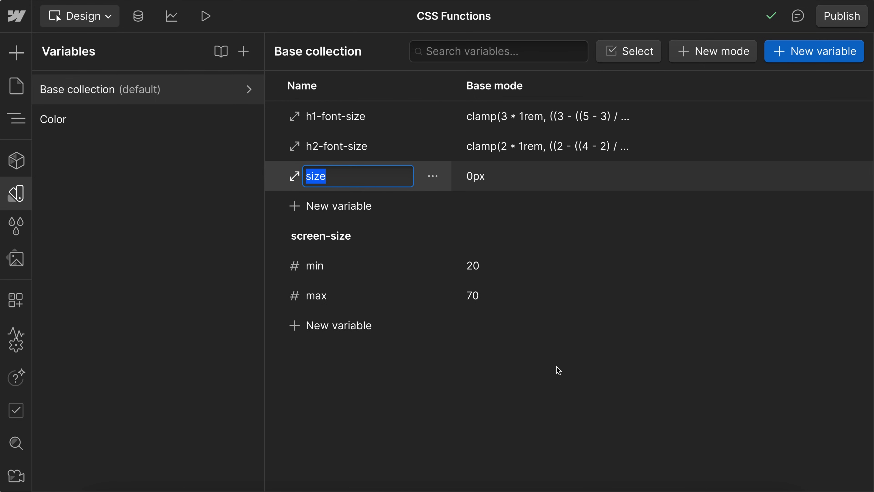
pyautogui.write('container-max')
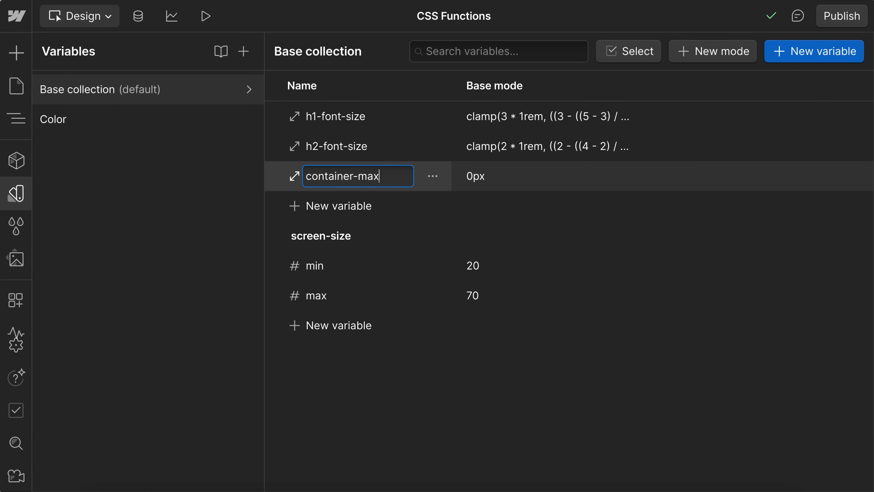
pyautogui.write('-width')
pyautogui.press('Return')
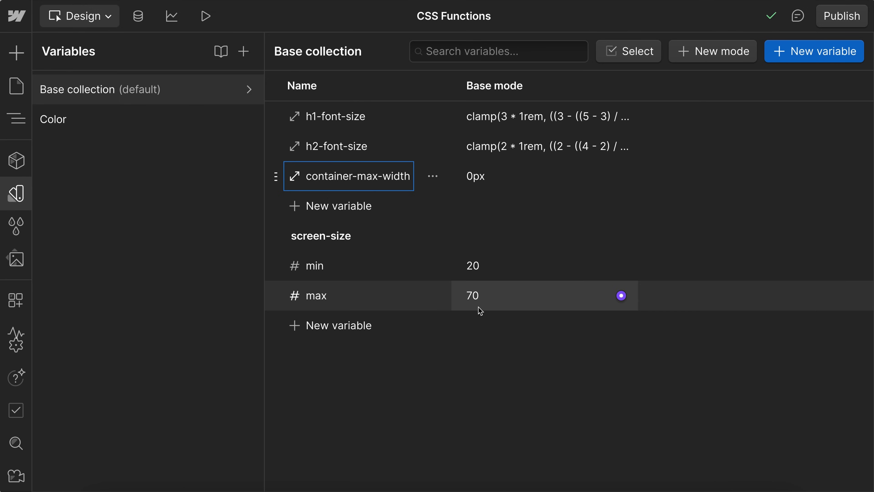
# Step: Give container-max-width the custom value calc(screen-size/max * 1rem)
pyautogui.click(496, 172)
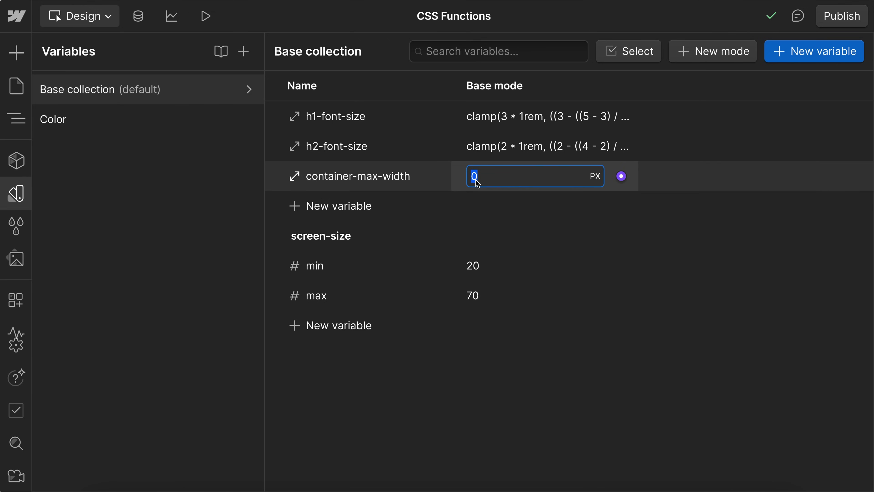
pyautogui.click(504, 284)
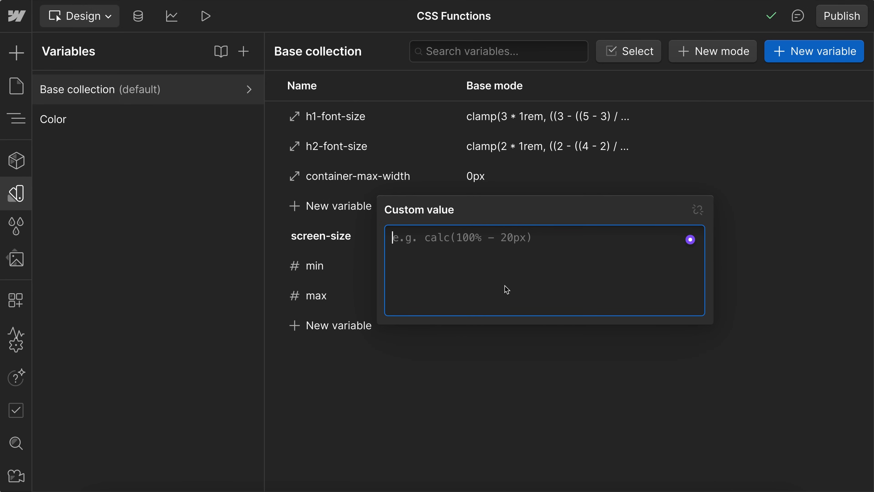
pyautogui.write('cald')
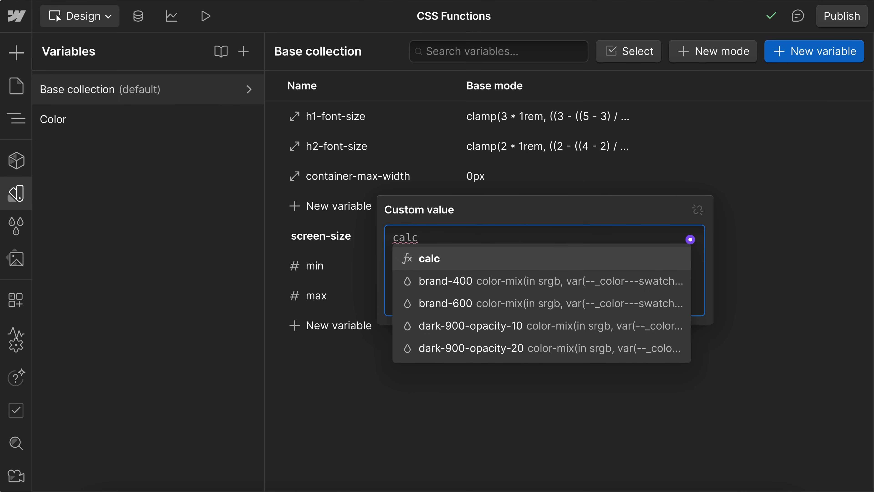
pyautogui.press('Return')
pyautogui.write('screen')
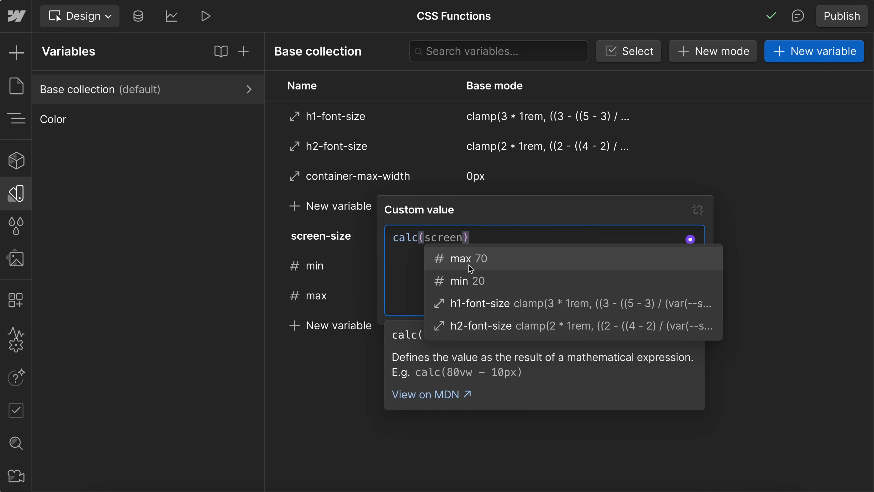
pyautogui.click(467, 259)
pyautogui.write('* 1re')
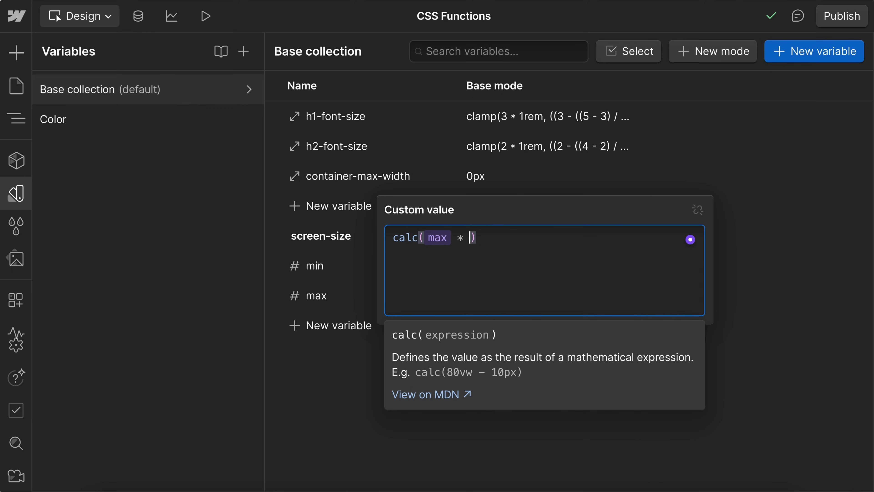
pyautogui.write('m')
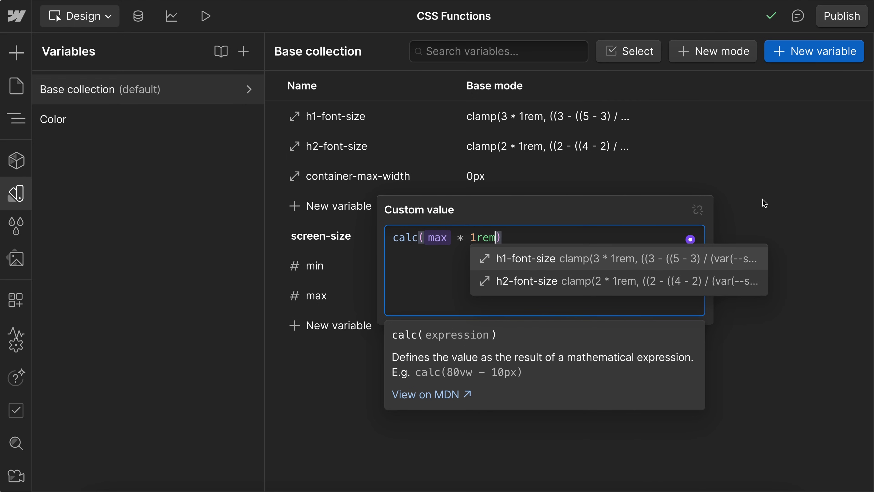
pyautogui.click(794, 203)
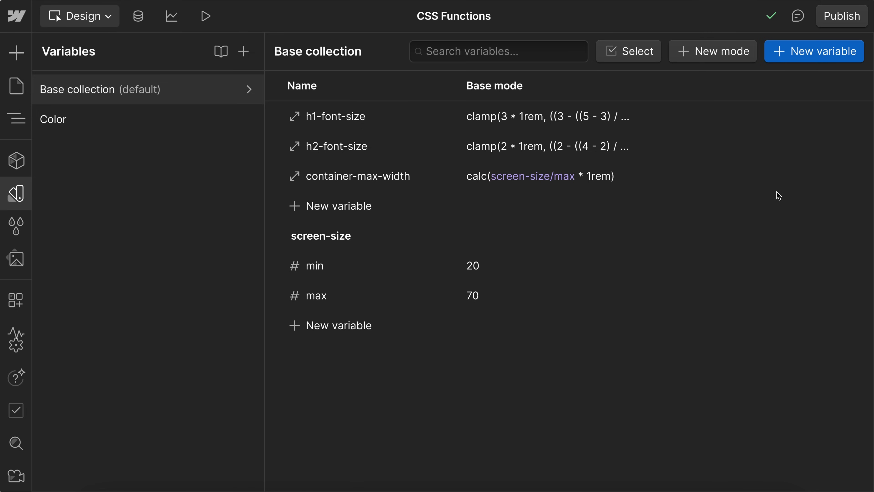
# Step: Change the screen-size max variable to 80
pyautogui.click(501, 290)
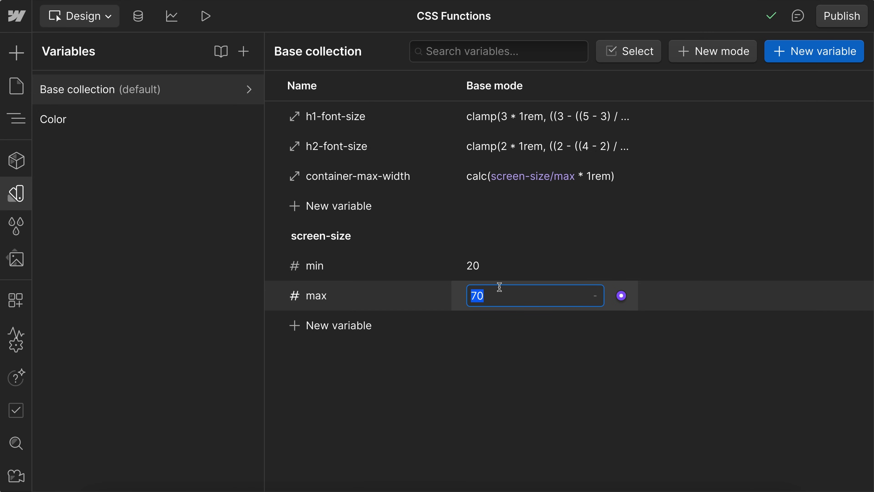
pyautogui.write('80')
pyautogui.press('Return')
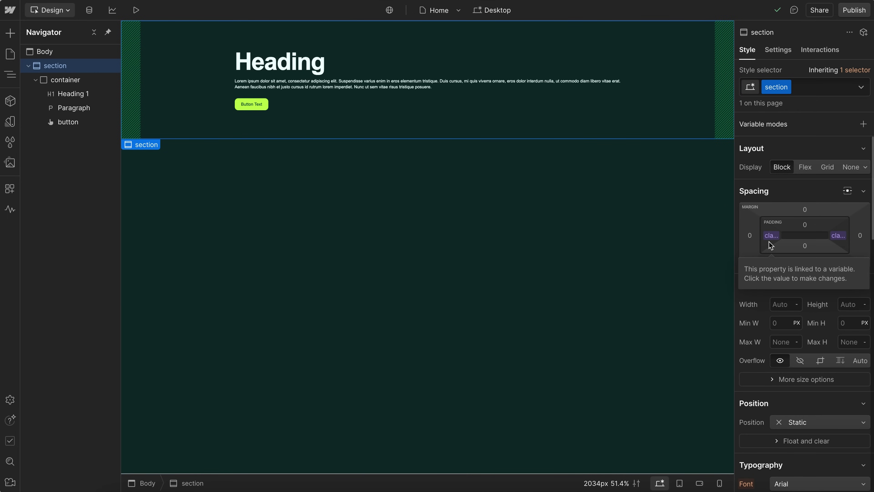
# Step: Reset the section's left and right padding to 0, then select the container's max width
pyautogui.click(306, 115)
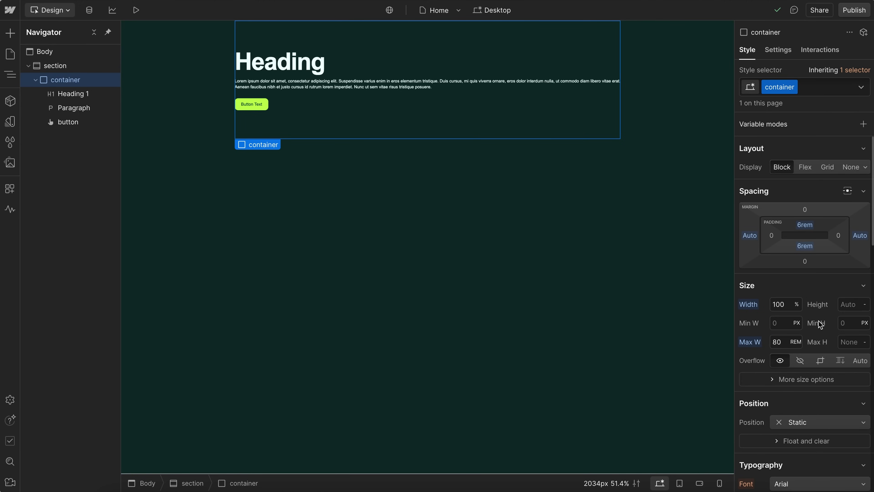
pyautogui.click(648, 90)
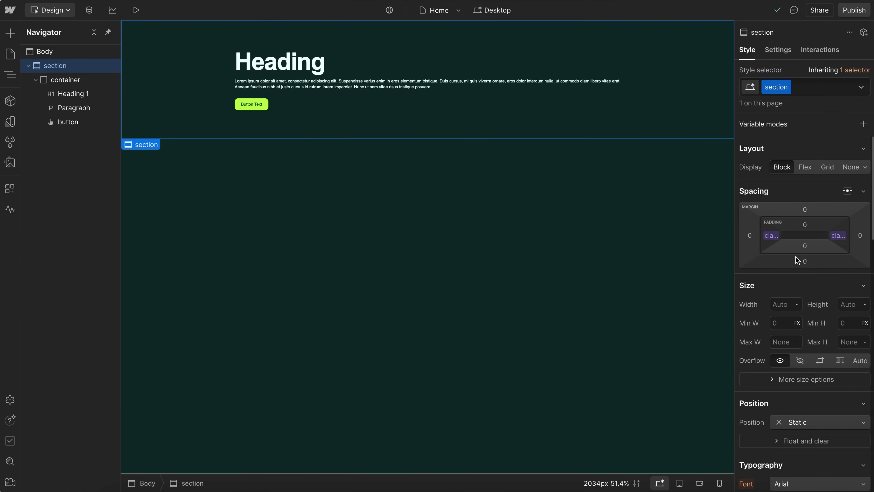
pyautogui.keyDown('alt'); pyautogui.click(771, 236); pyautogui.keyUp('alt')
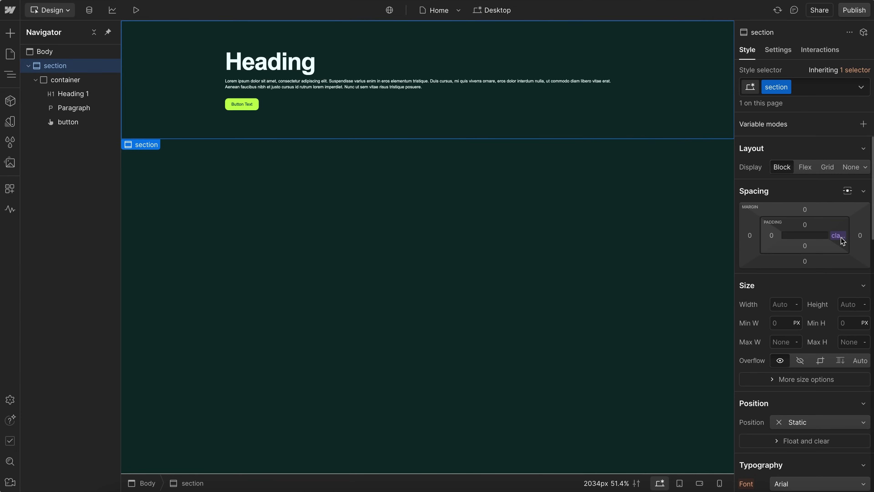
pyautogui.keyDown('alt'); pyautogui.click(838, 236); pyautogui.keyUp('alt')
pyautogui.click(275, 120)
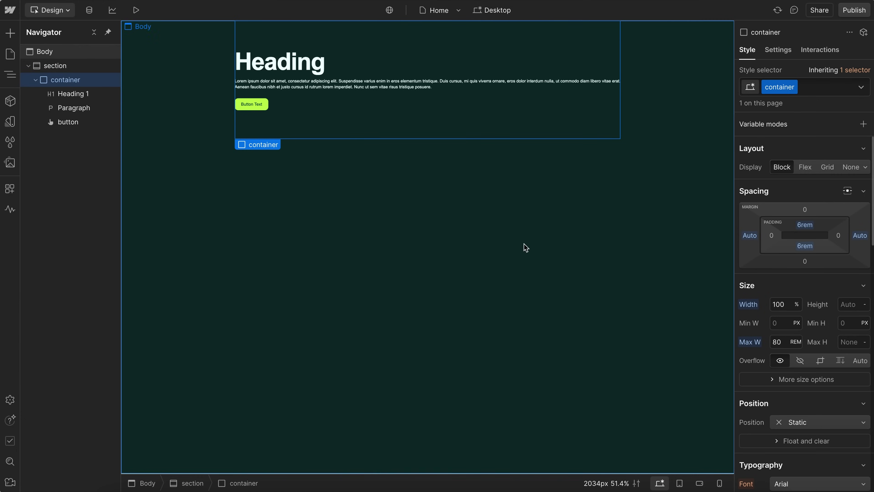
pyautogui.click(778, 342)
# Step: Enter min(90rem, 100% - 3rem * 2) as the container's custom max width and review its terms
pyautogui.press('=')
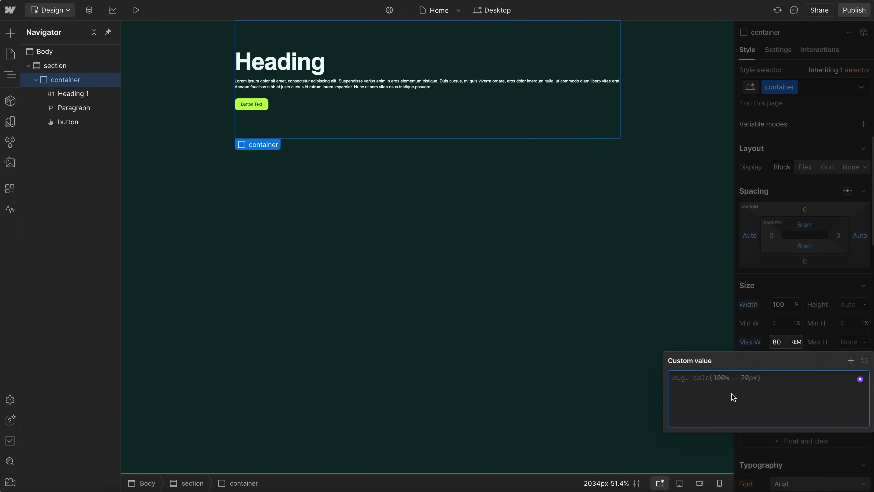
pyautogui.write('min(90rem, 100% - 3rem * 2)')
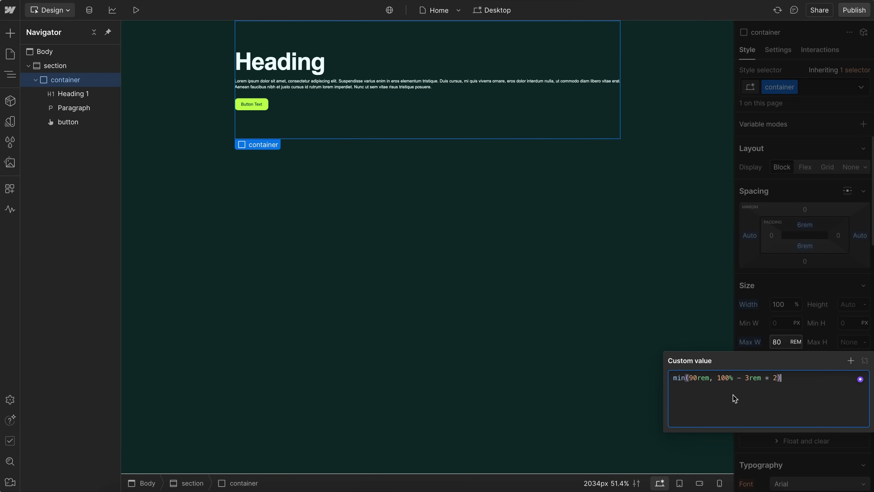
pyautogui.doubleClick(725, 378)
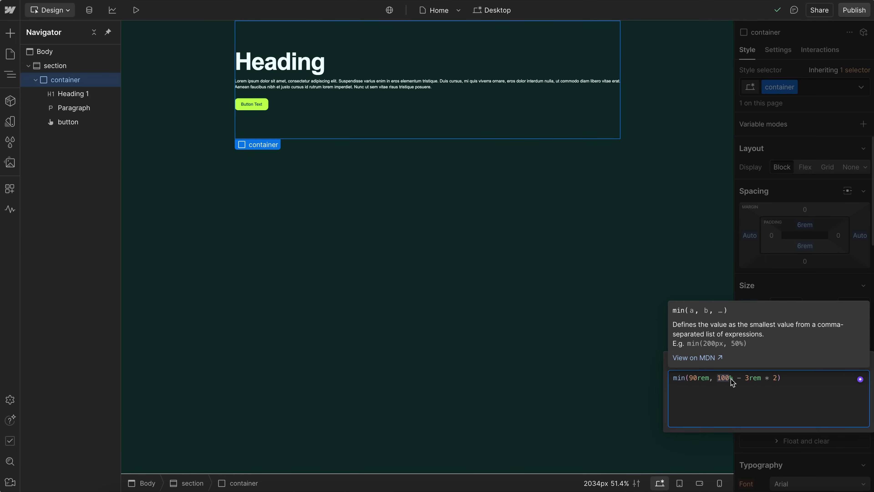
pyautogui.moveTo(745, 379); pyautogui.dragTo(777, 381)
pyautogui.moveTo(709, 380); pyautogui.dragTo(687, 380)
pyautogui.moveTo(718, 377); pyautogui.dragTo(778, 379)
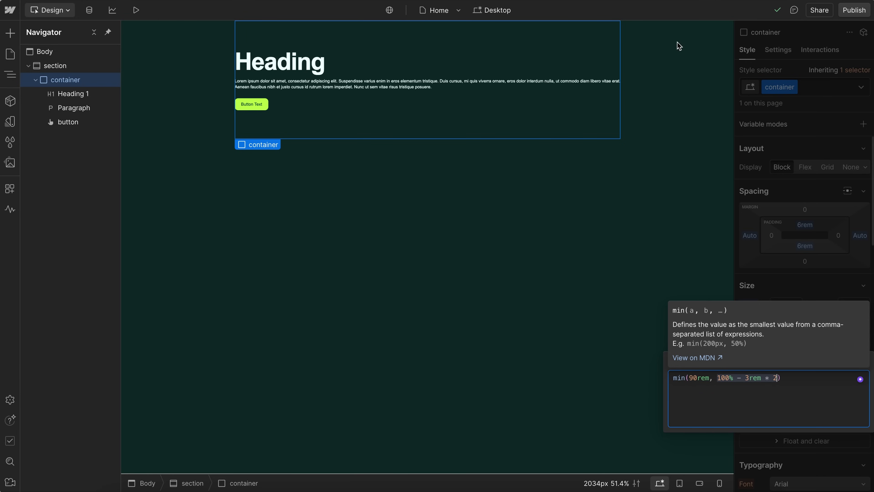
pyautogui.click(700, 382)
pyautogui.click(795, 394)
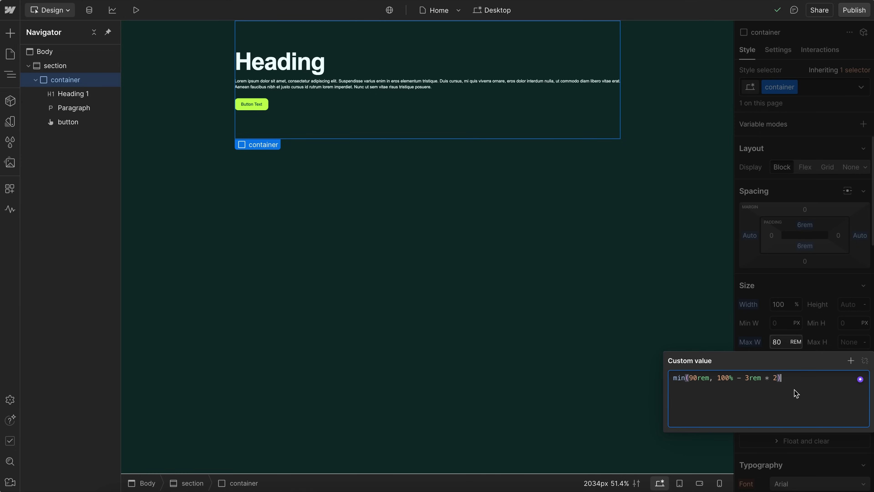
# Step: Replace 90rem with the container-max-width variable in the min() expression
pyautogui.doubleClick(700, 378)
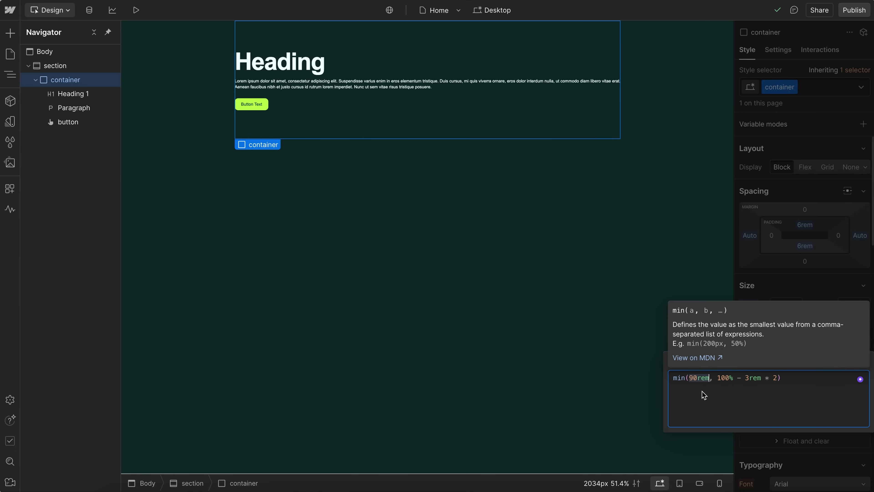
pyautogui.write('contain')
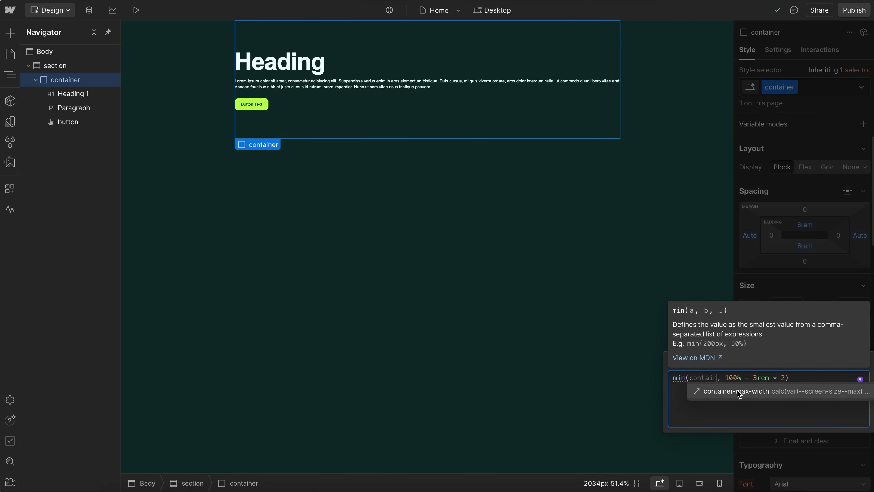
pyautogui.click(738, 392)
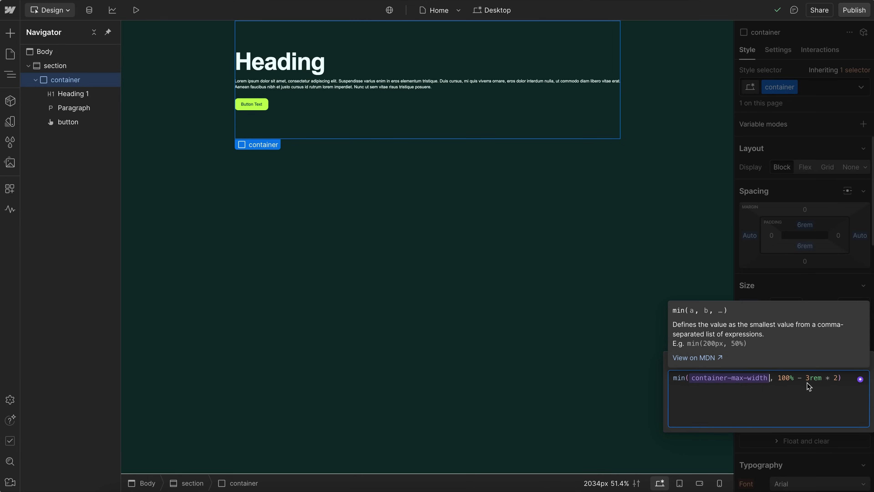
# Step: Replace 3rem with site-margin and apply min(container-max-width, 100% - site-margin * 2)
pyautogui.doubleClick(814, 378)
pyautogui.press('BackSpace')
pyautogui.write('site')
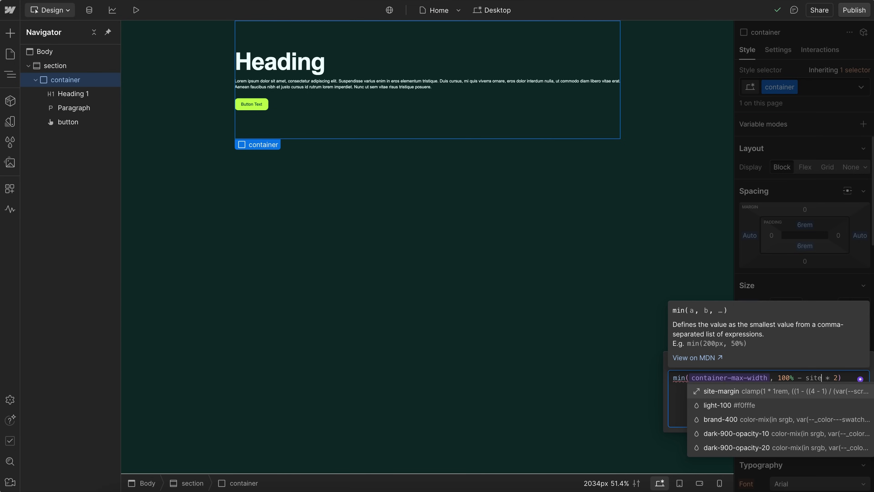
pyautogui.click(740, 392)
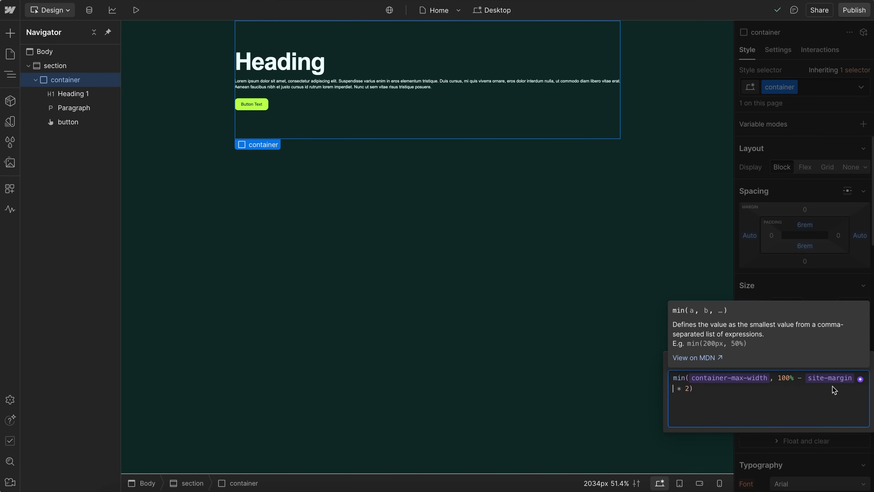
pyautogui.click(804, 388)
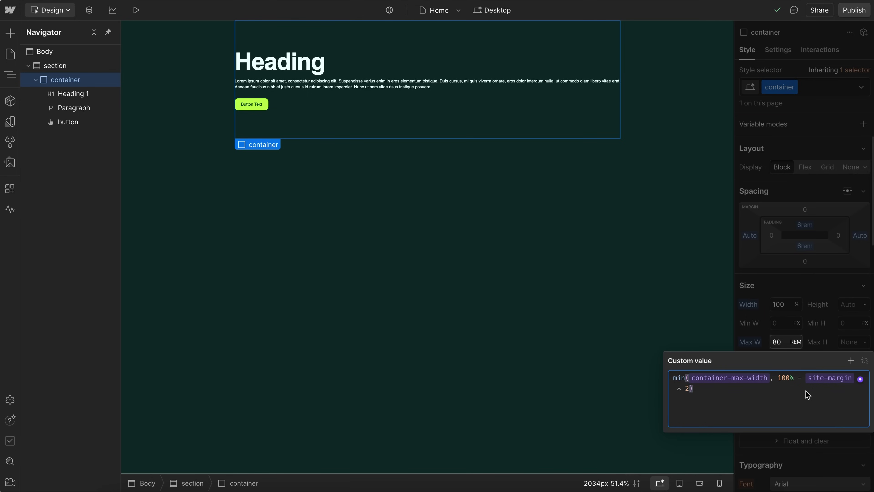
pyautogui.press('Return')
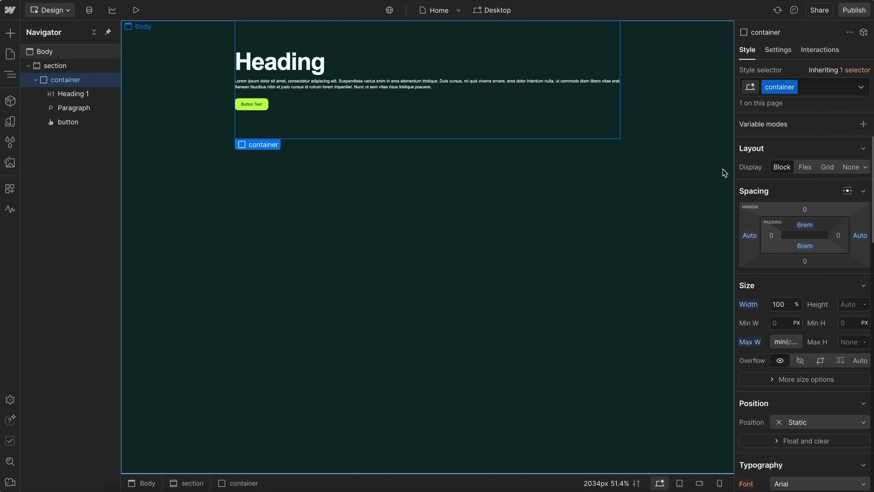
pyautogui.click(732, 170)
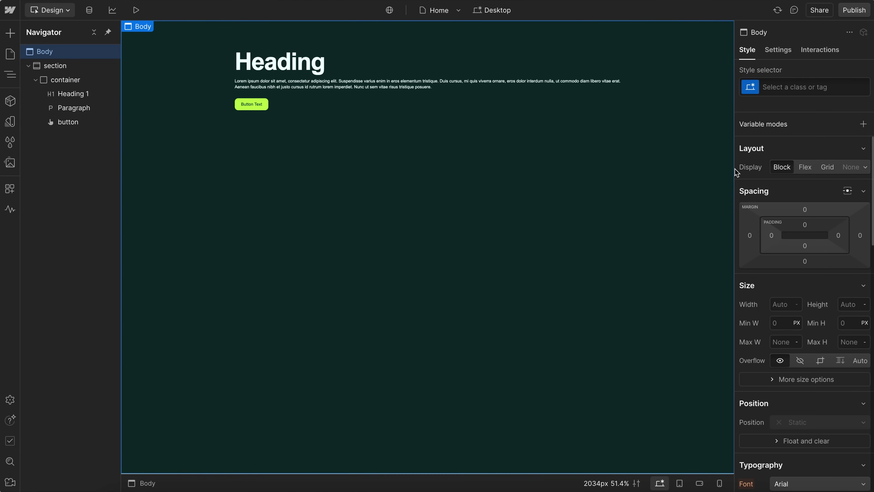
pyautogui.moveTo(732, 169); pyautogui.dragTo(592, 169)
pyautogui.click(185, 51)
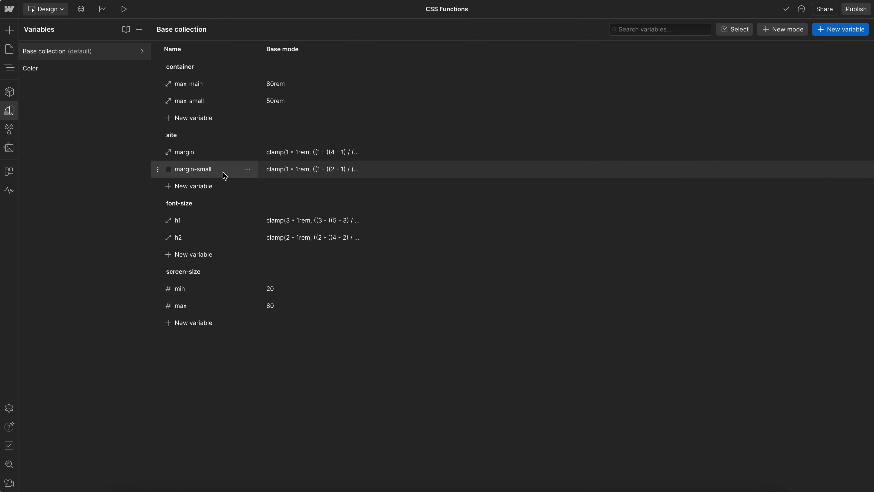
pyautogui.click(9, 110)
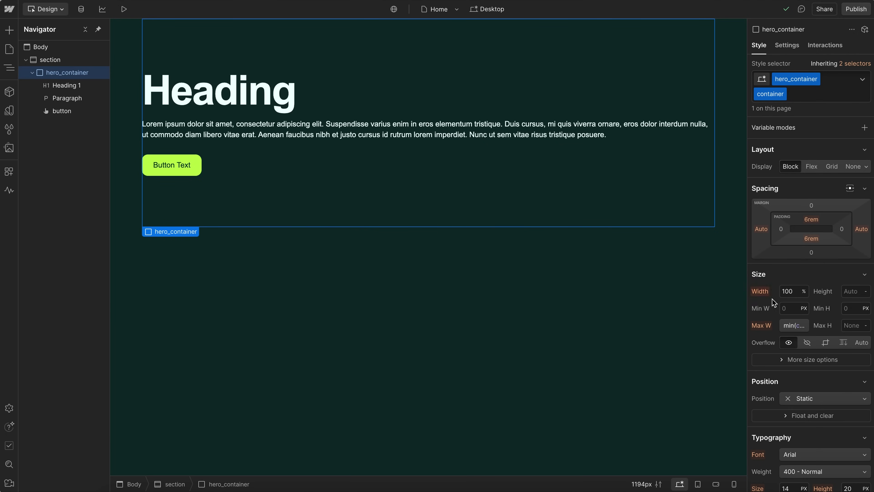
# Step: Swap the margin token for margin-small in the hero container's max-width expression
pyautogui.click(787, 326)
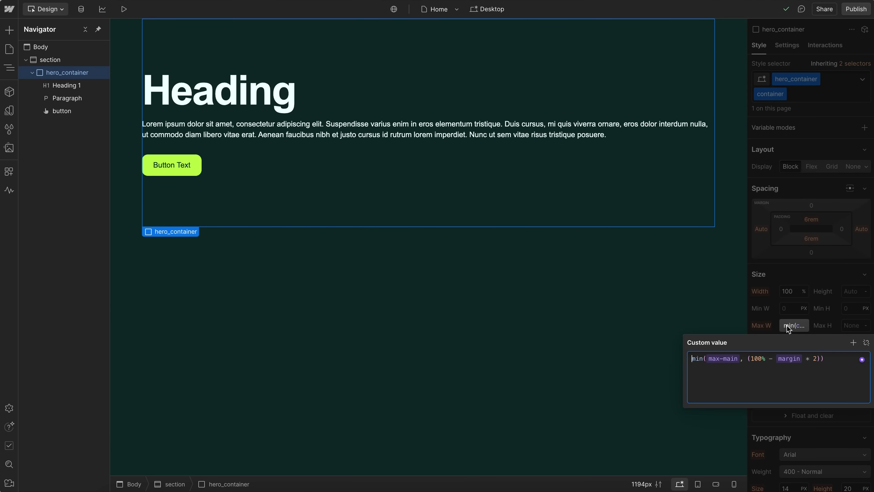
pyautogui.click(719, 359)
pyautogui.click(775, 268)
pyautogui.click(795, 278)
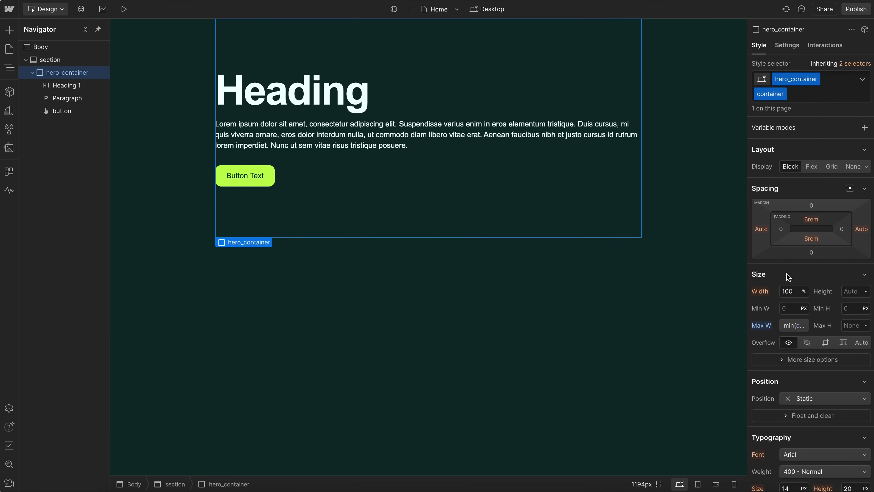
pyautogui.keyDown('alt'); pyautogui.click(761, 325); pyautogui.keyUp('alt')
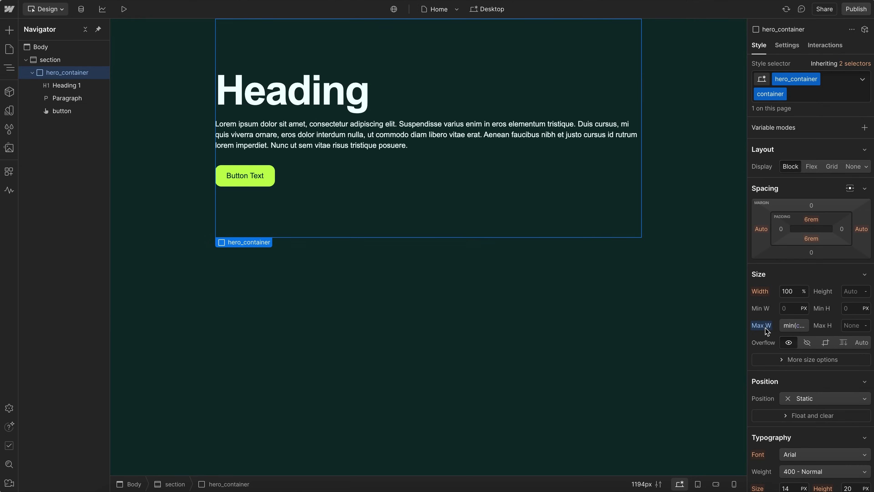
pyautogui.click(790, 326)
pyautogui.click(789, 359)
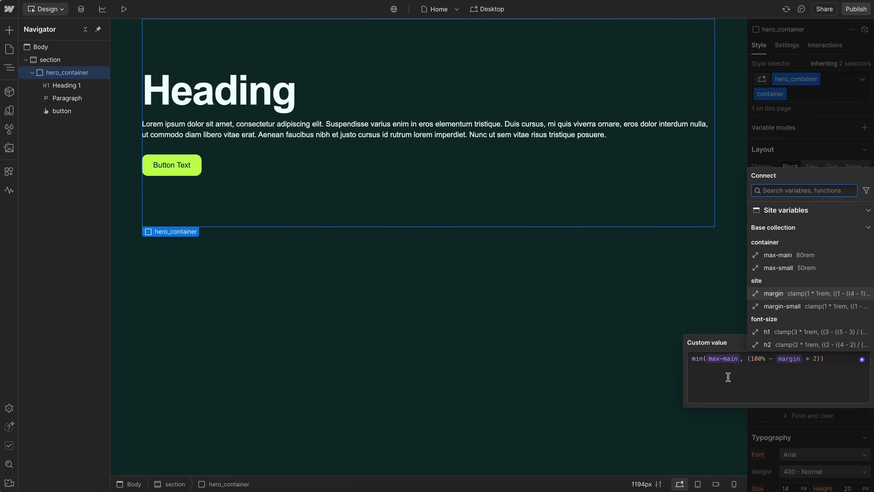
pyautogui.click(782, 306)
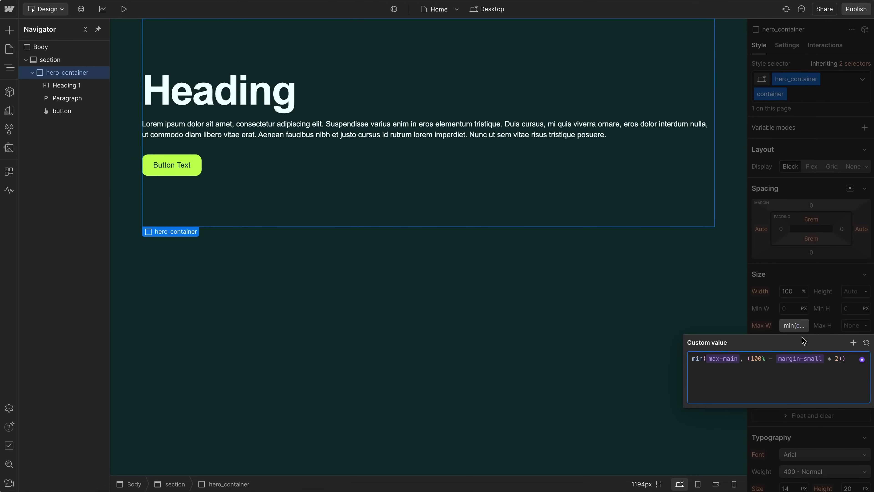
pyautogui.click(551, 34)
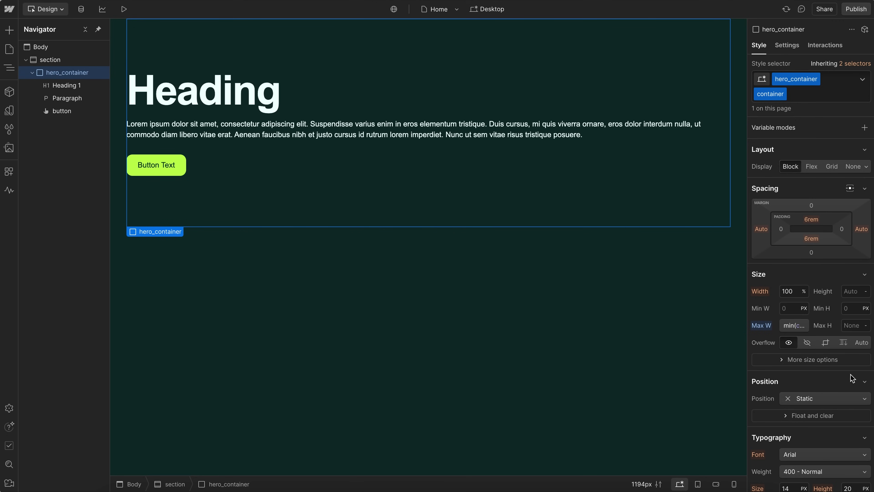
# Step: Swap max-main for max-small, then preview mobile portrait and show the Color variables
pyautogui.click(794, 325)
pyautogui.click(725, 359)
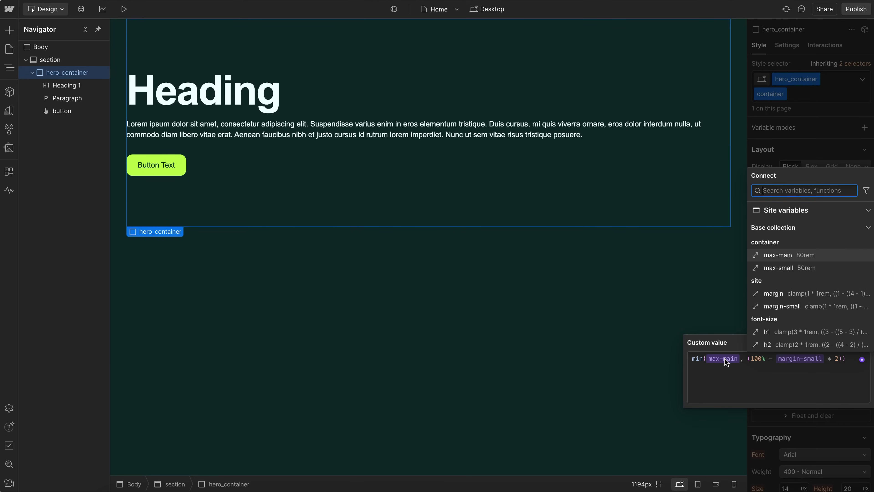
pyautogui.click(778, 268)
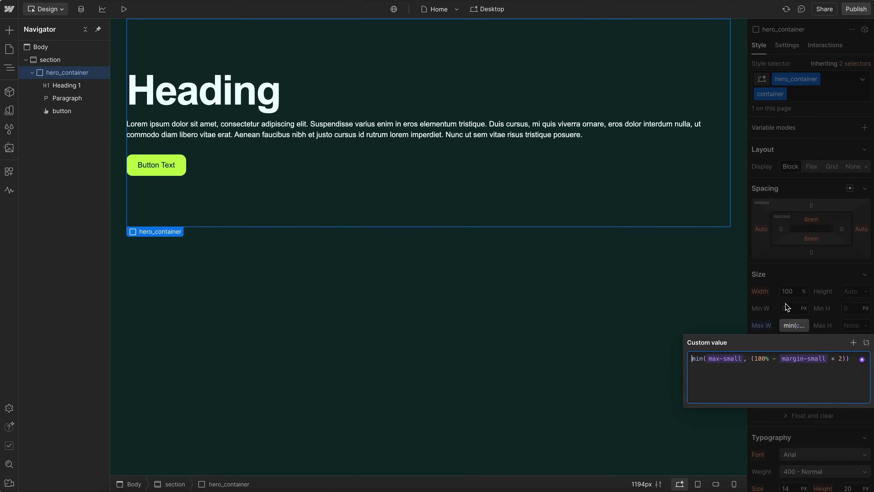
pyautogui.click(818, 296)
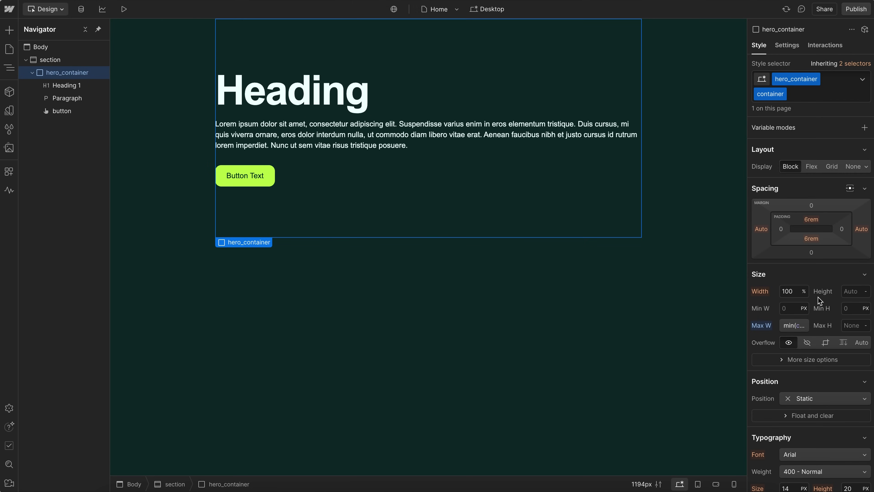
pyautogui.click(733, 484)
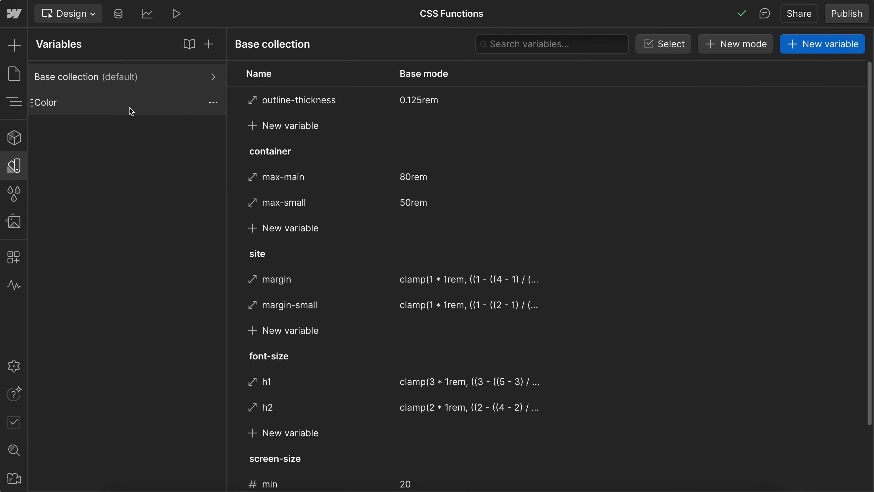
pyautogui.click(129, 107)
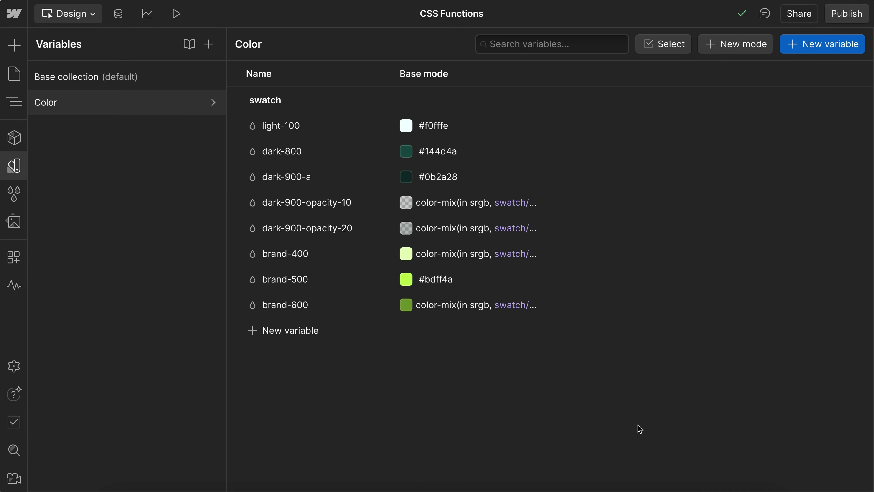